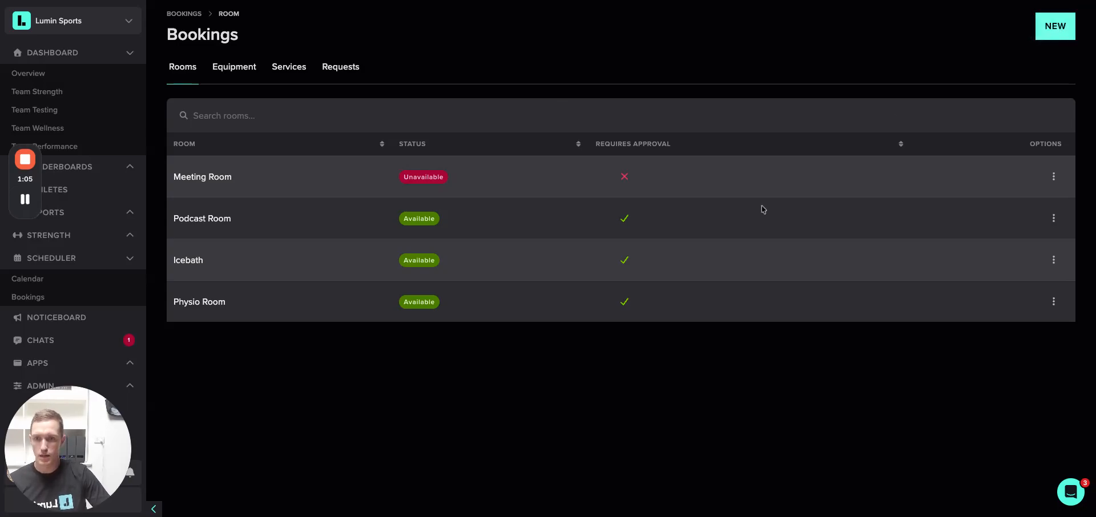
- Open the Physio Room resource for editing and review its general settings, admins and the choices for who can book it
click(1055, 305)
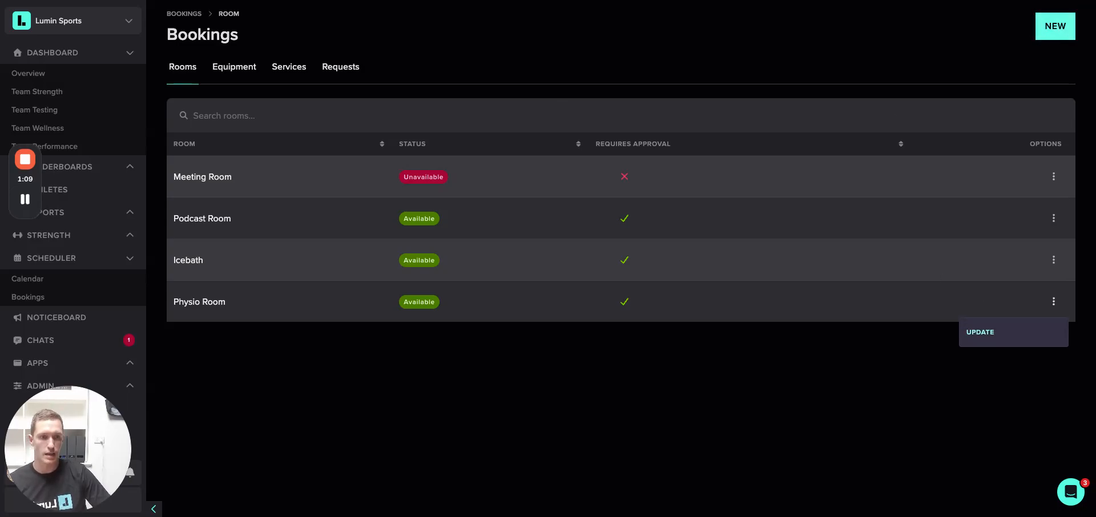
click(997, 332)
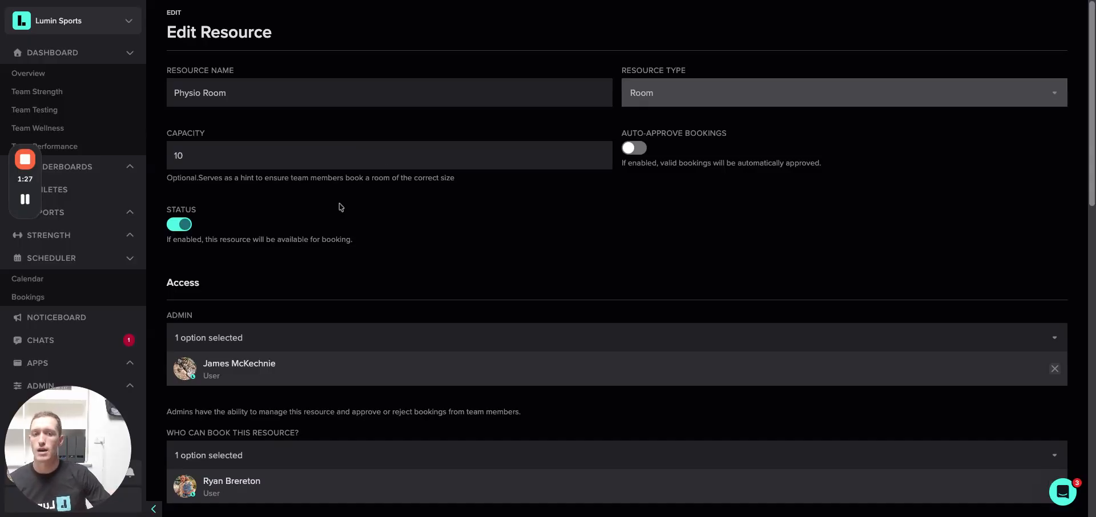
scroll(342, 207, down, 1)
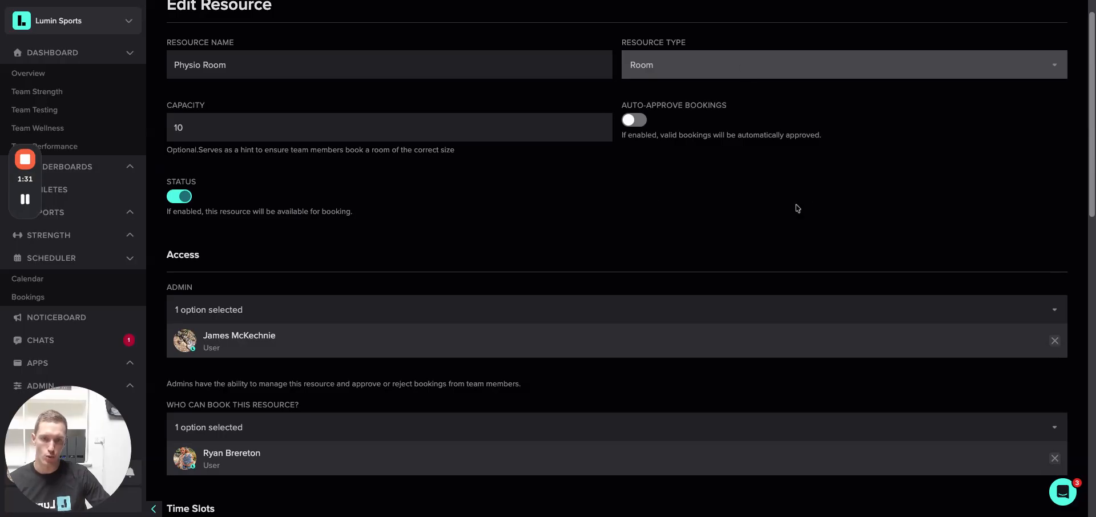
scroll(334, 204, down, 4)
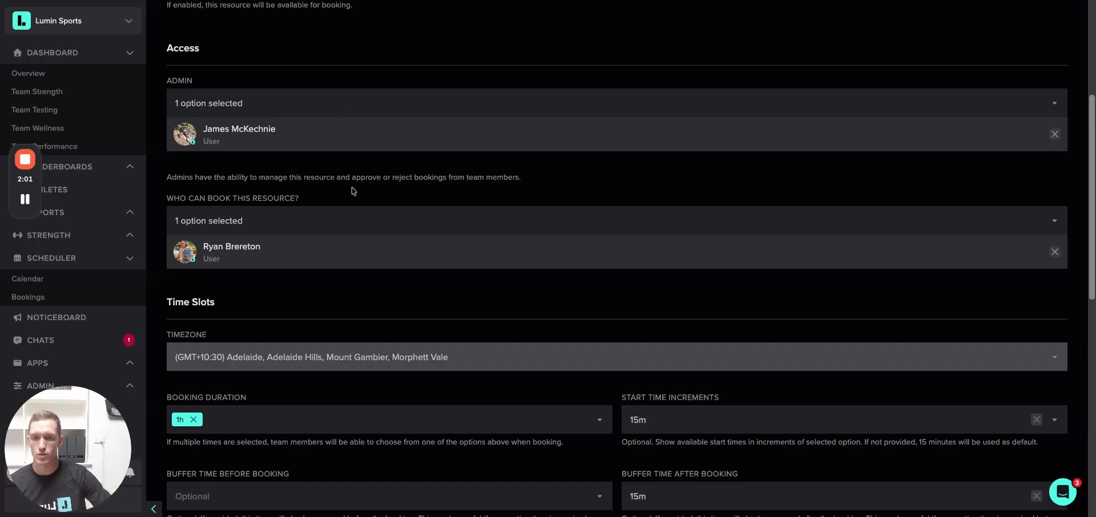
scroll(349, 188, down, 1)
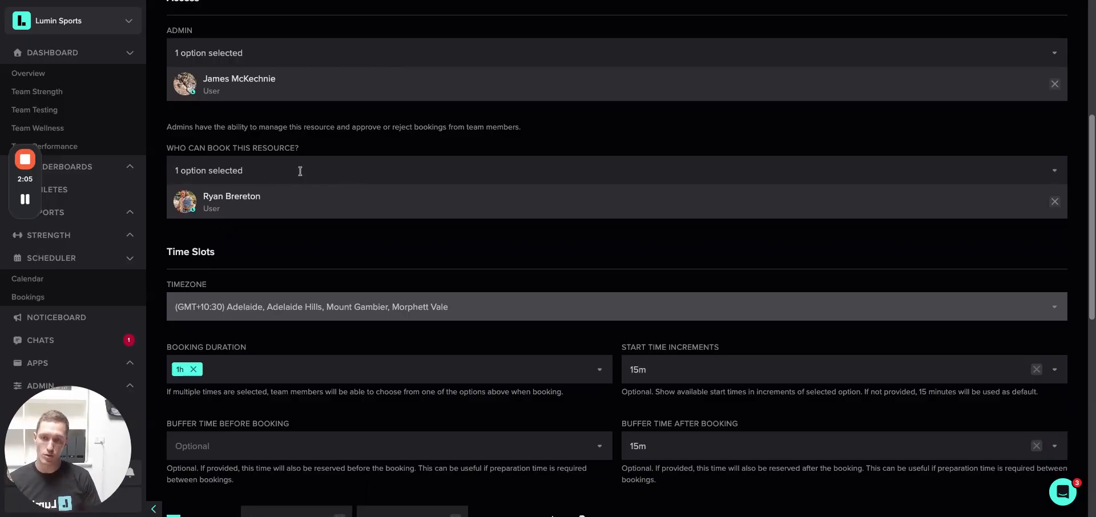
scroll(299, 171, up, 5)
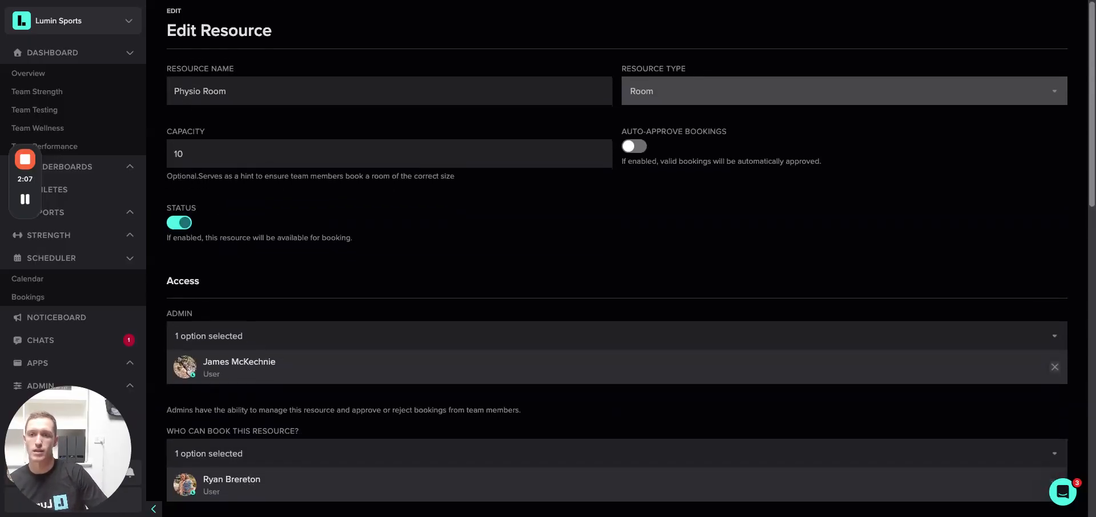
scroll(271, 215, down, 5)
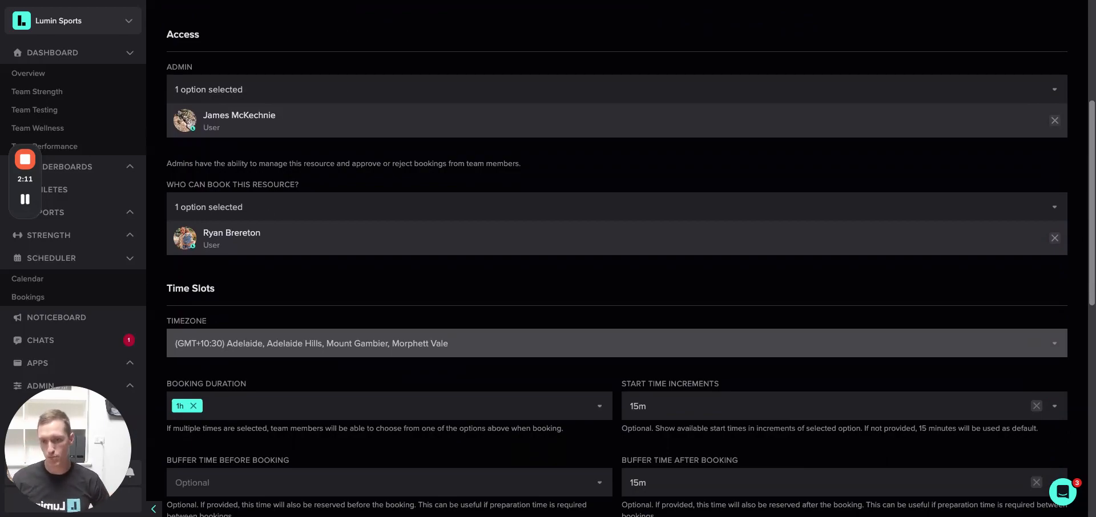
click(271, 207)
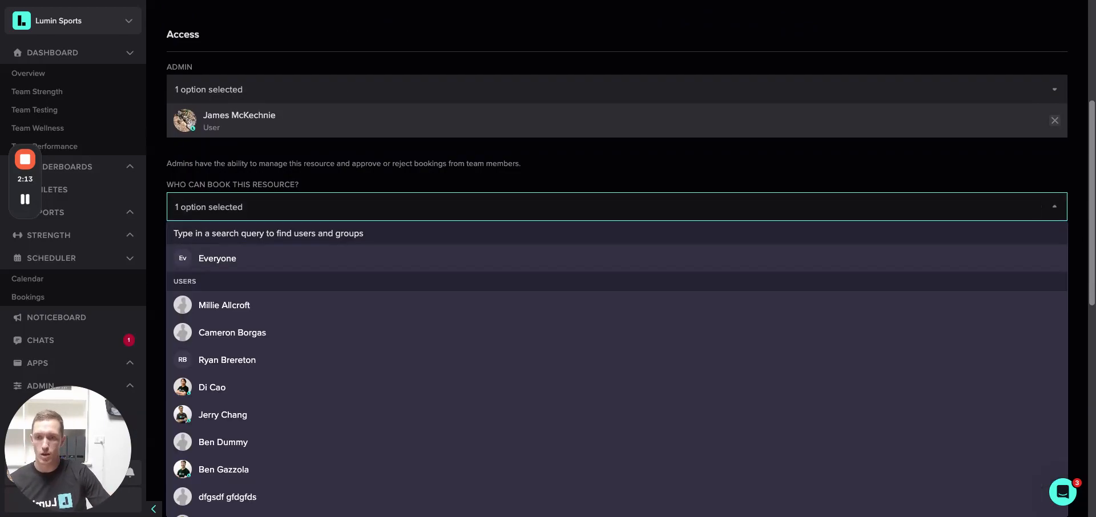
click(342, 176)
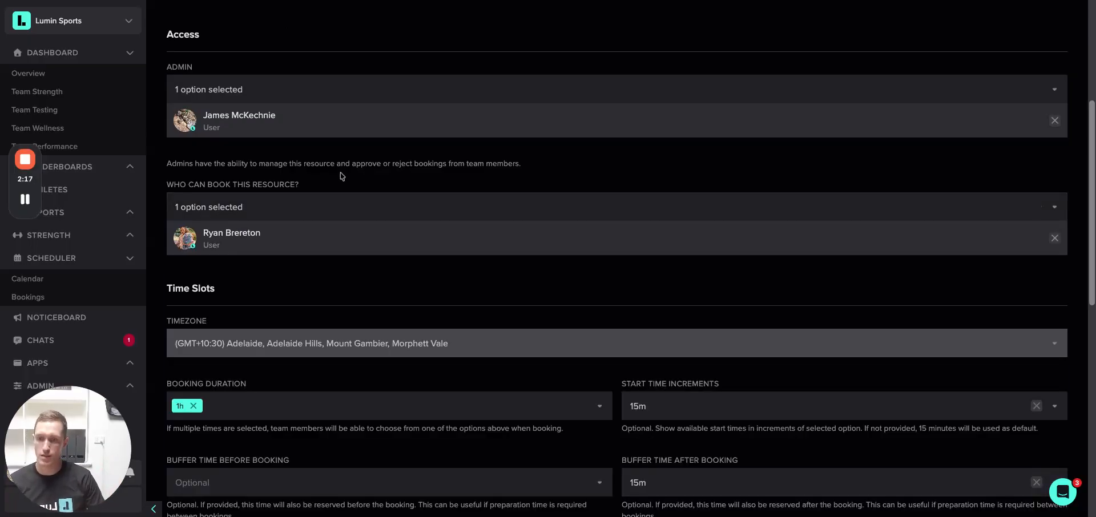
- Examine the Physio Room's time slot settings, including the available booking durations and start time increments
scroll(319, 240, down, 3)
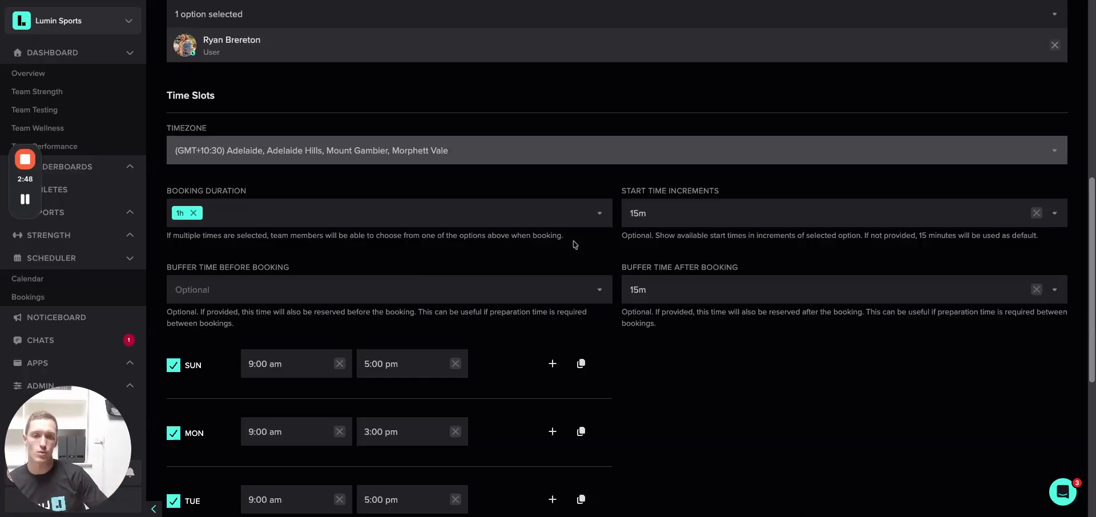
scroll(623, 197, down, 1)
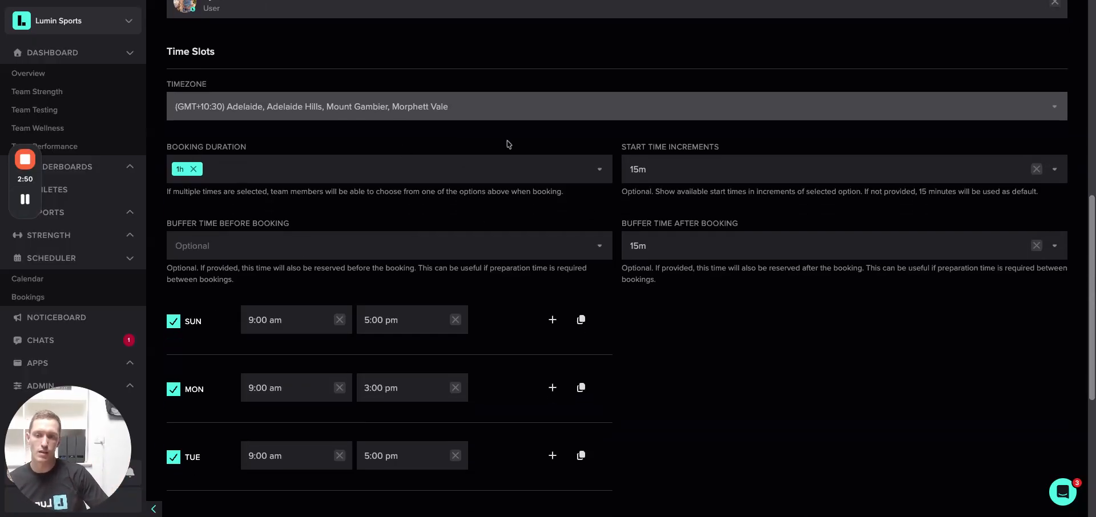
click(277, 170)
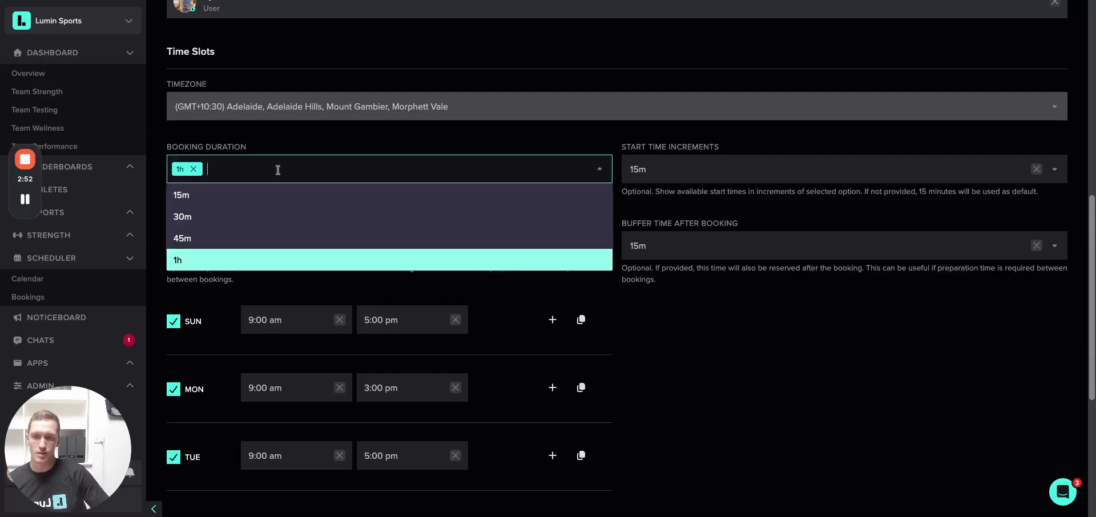
click(308, 137)
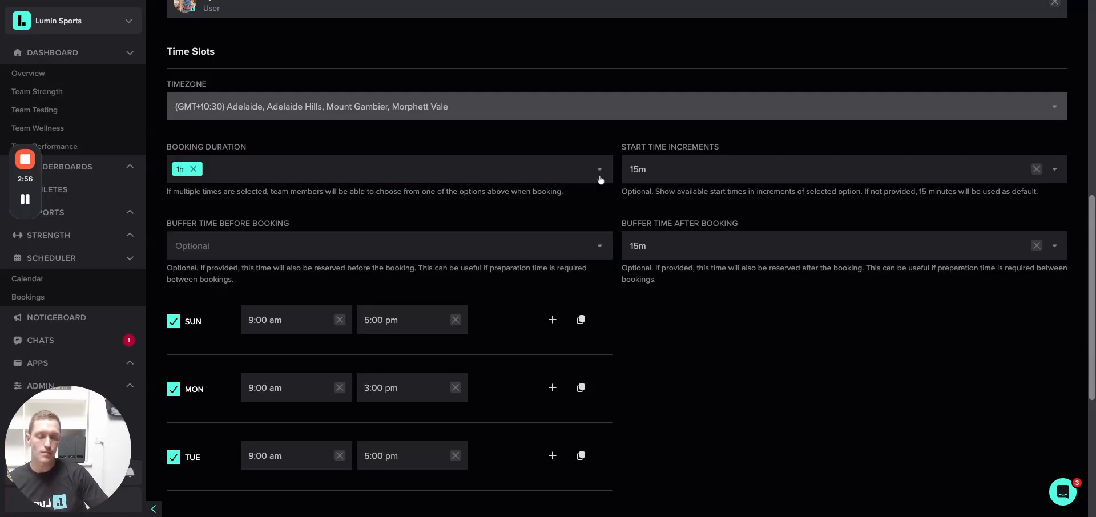
click(695, 171)
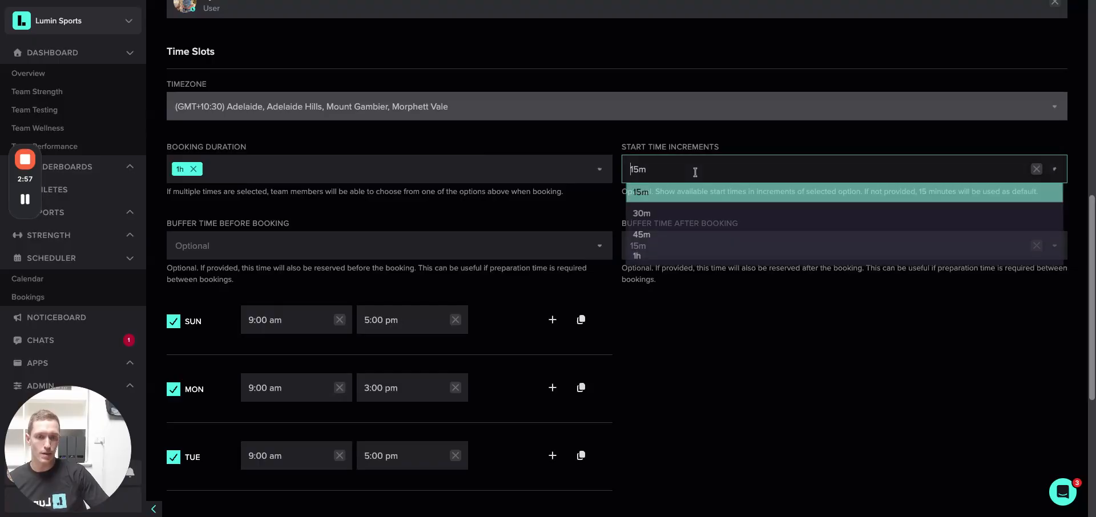
click(691, 139)
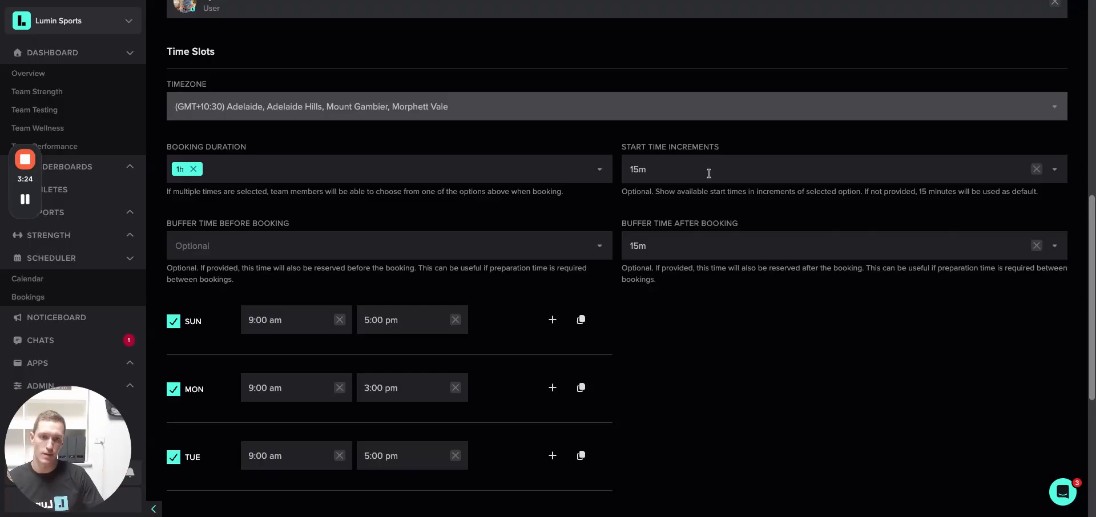
- Make the Physio Room available on Wednesday with a start time of 3:00 am
scroll(518, 299, down, 2)
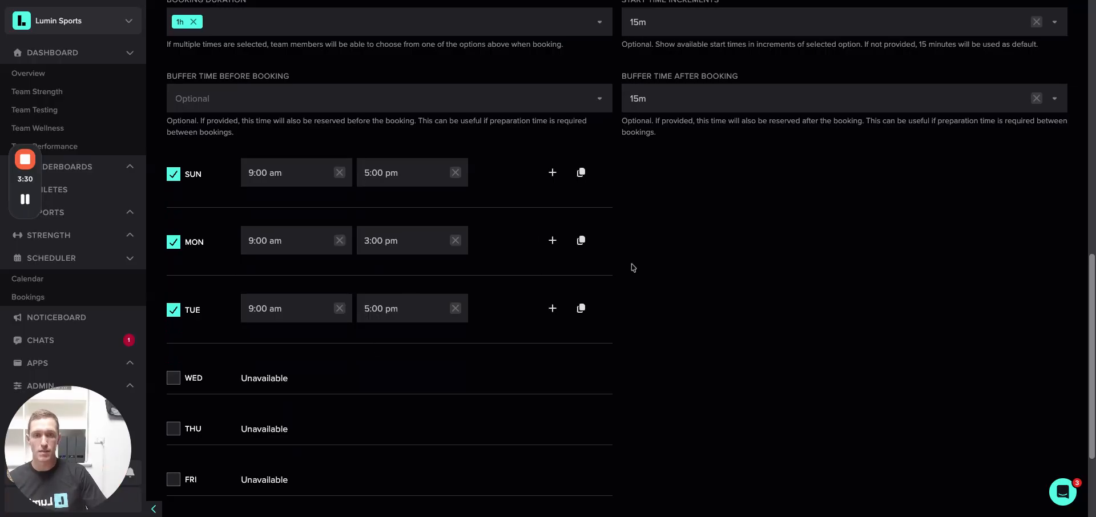
click(174, 378)
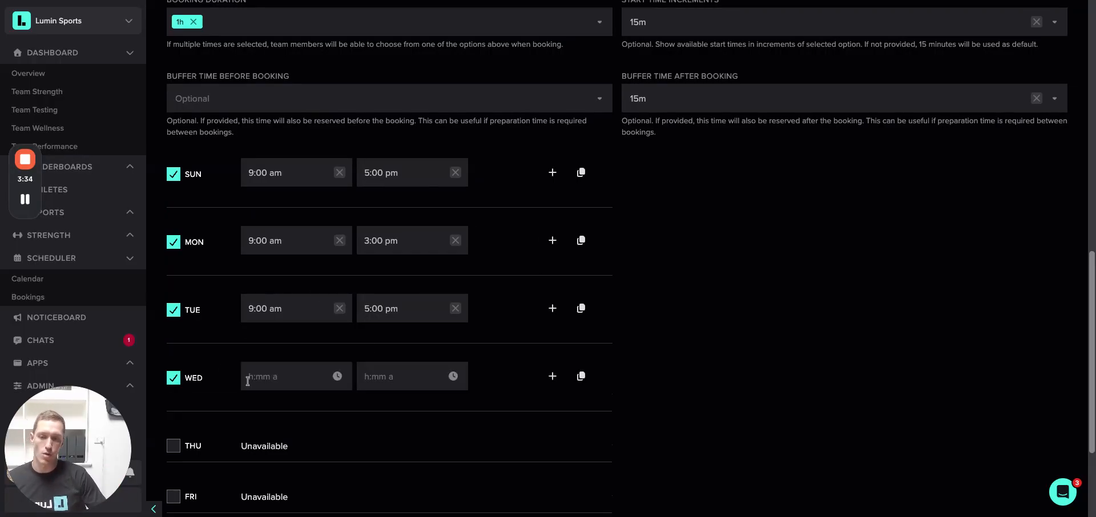
scroll(183, 411, down, 2)
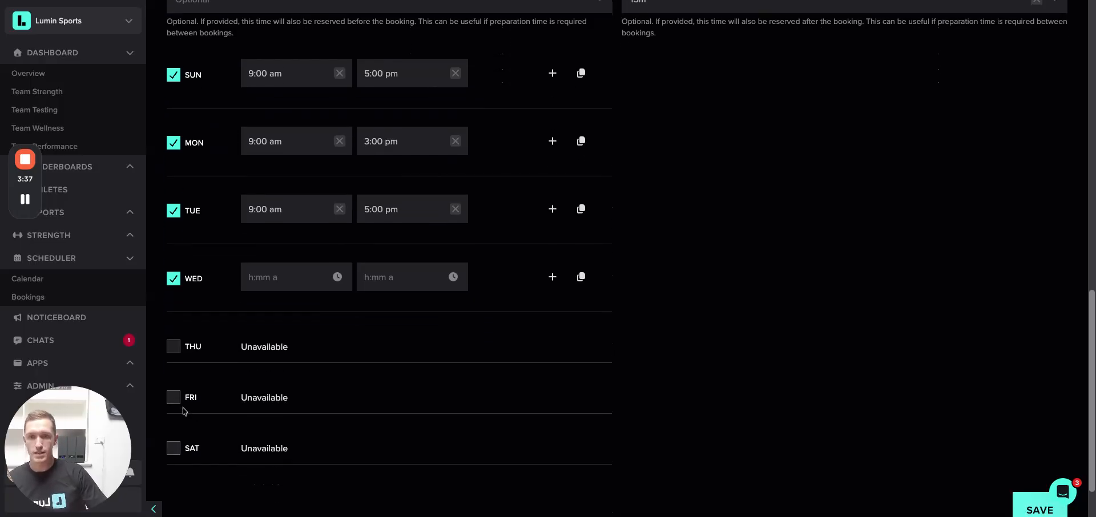
scroll(183, 410, up, 1)
click(248, 353)
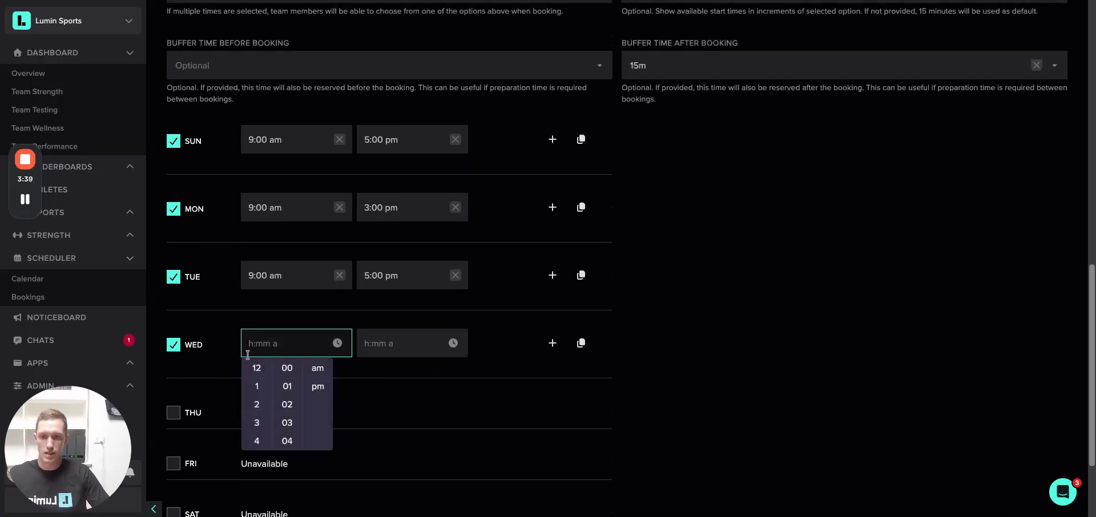
click(257, 422)
click(287, 368)
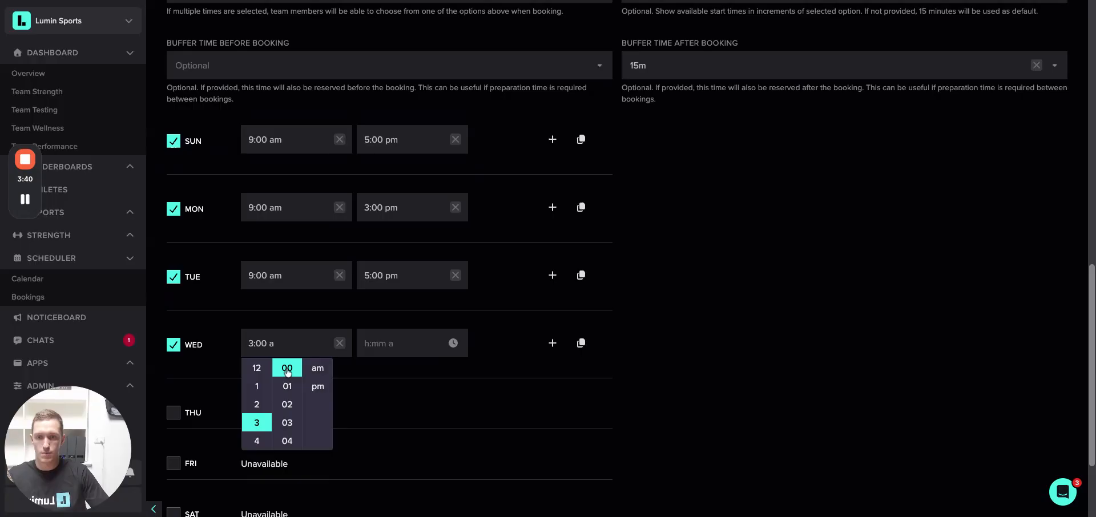
click(318, 368)
- Set the Physio Room's Wednesday end time to 2:00 pm and save the resource
click(364, 344)
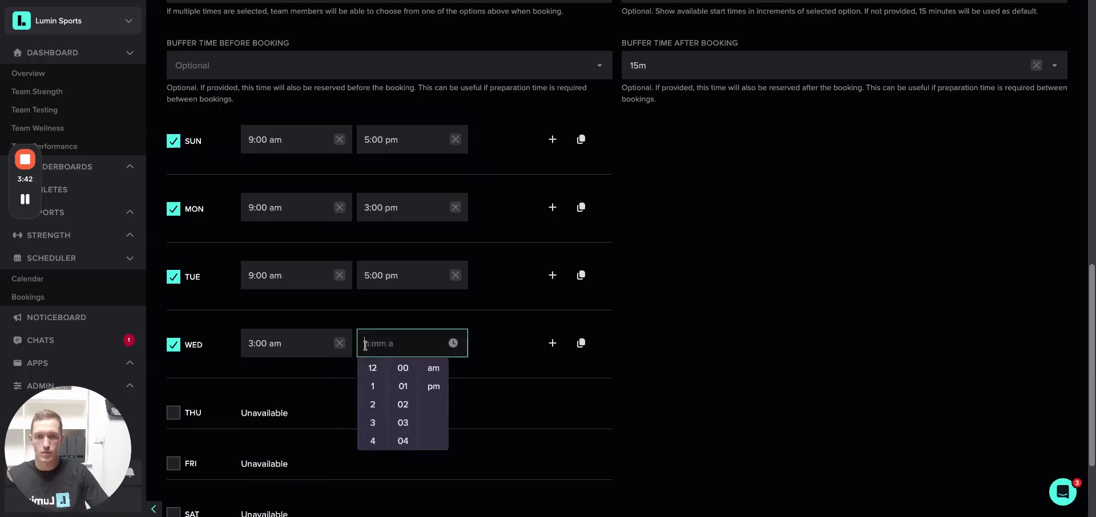
click(370, 405)
click(402, 368)
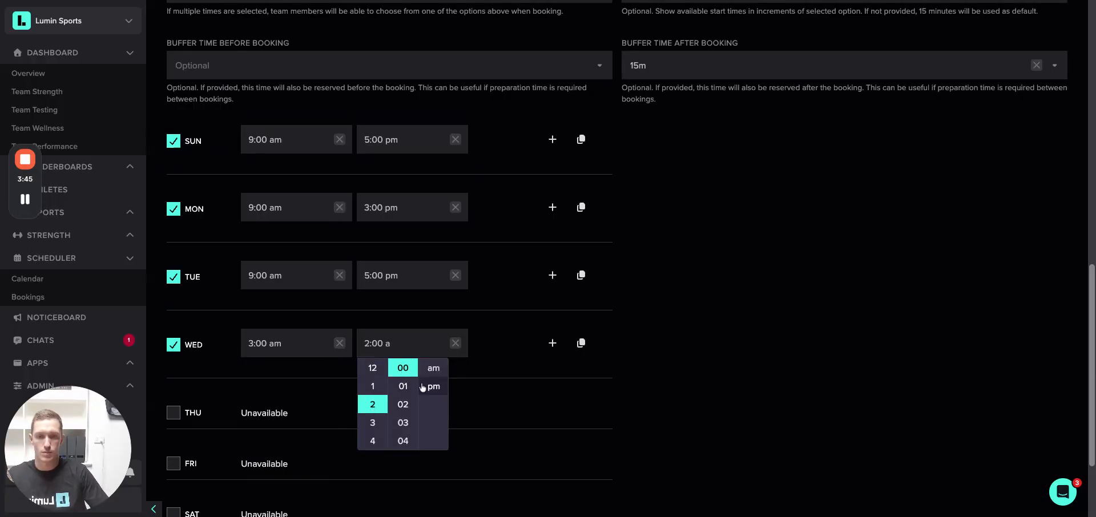
click(432, 386)
click(723, 365)
scroll(723, 366, down, 3)
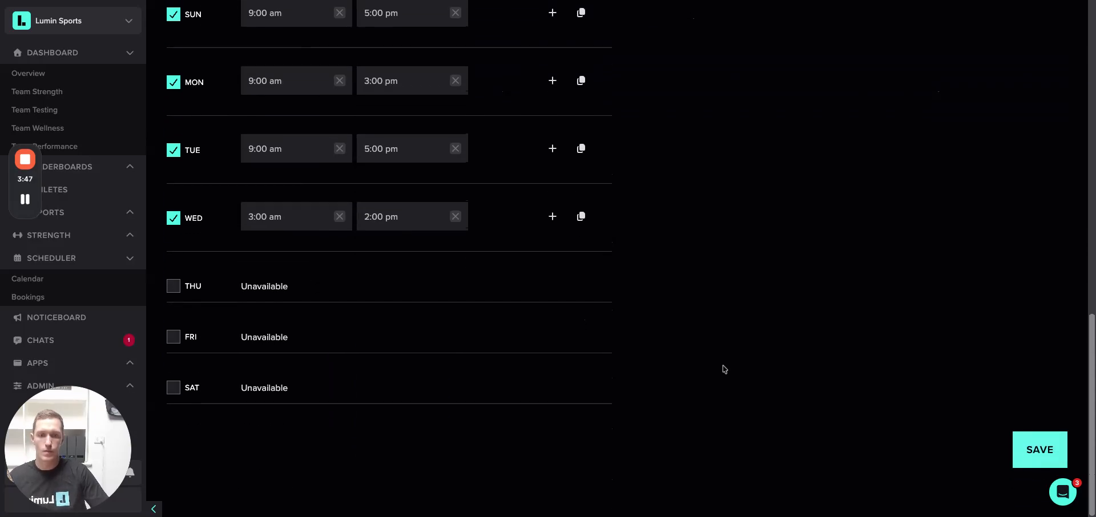
click(1035, 449)
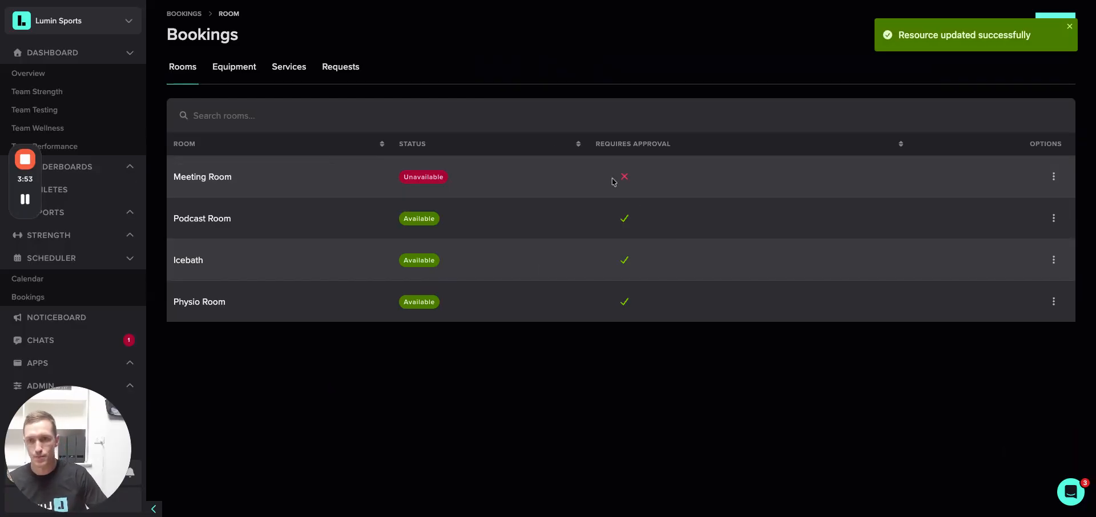
- Open the physio table in the equipment bookings, review its quantity, access and time slot settings, and save it
click(247, 68)
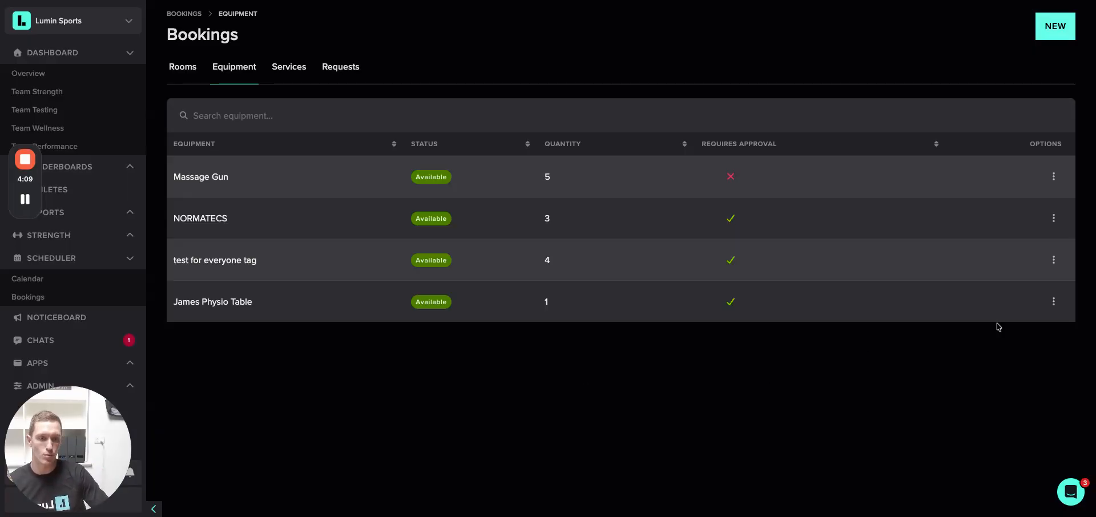
click(1054, 302)
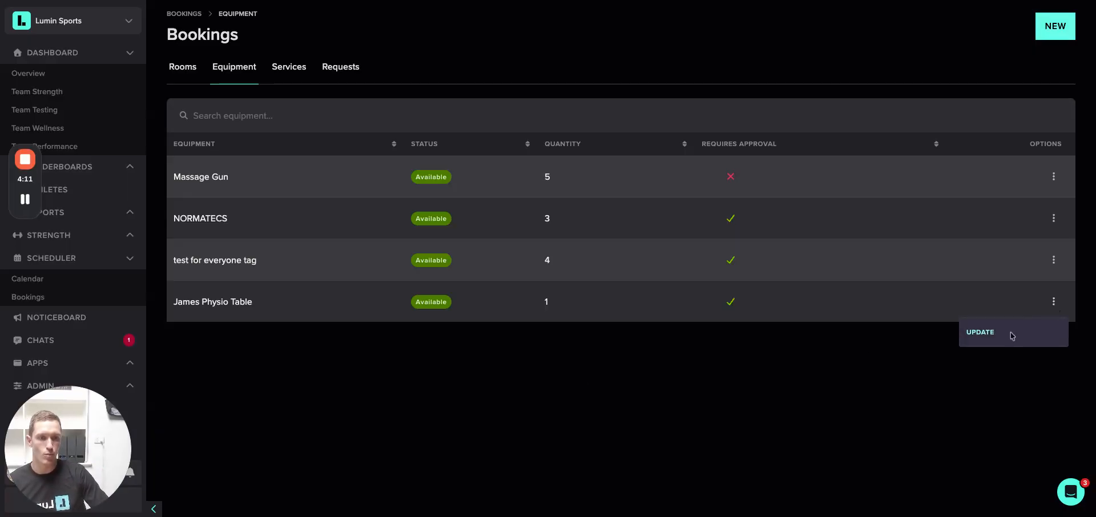
click(988, 336)
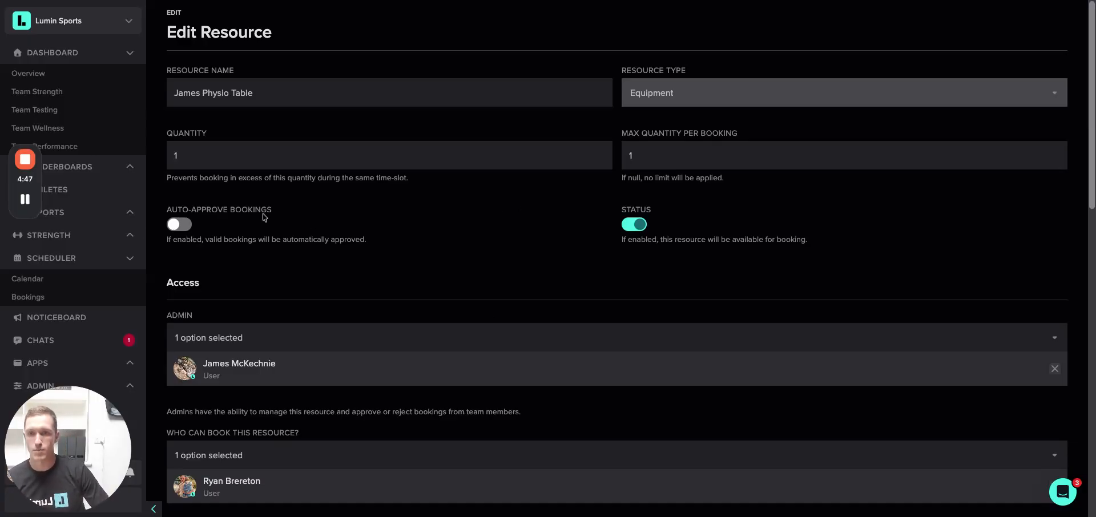
scroll(264, 217, down, 2)
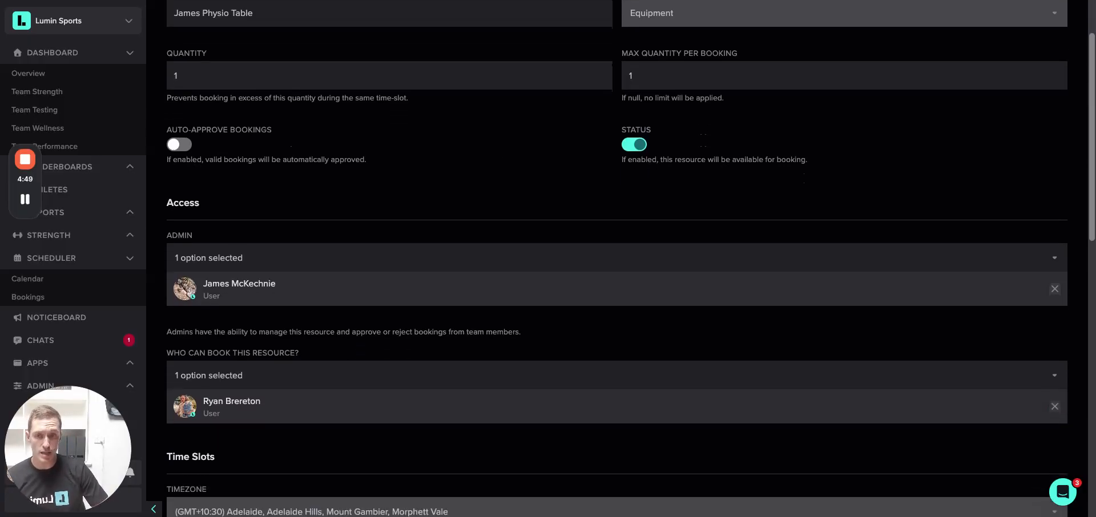
scroll(264, 217, down, 6)
scroll(264, 217, down, 6)
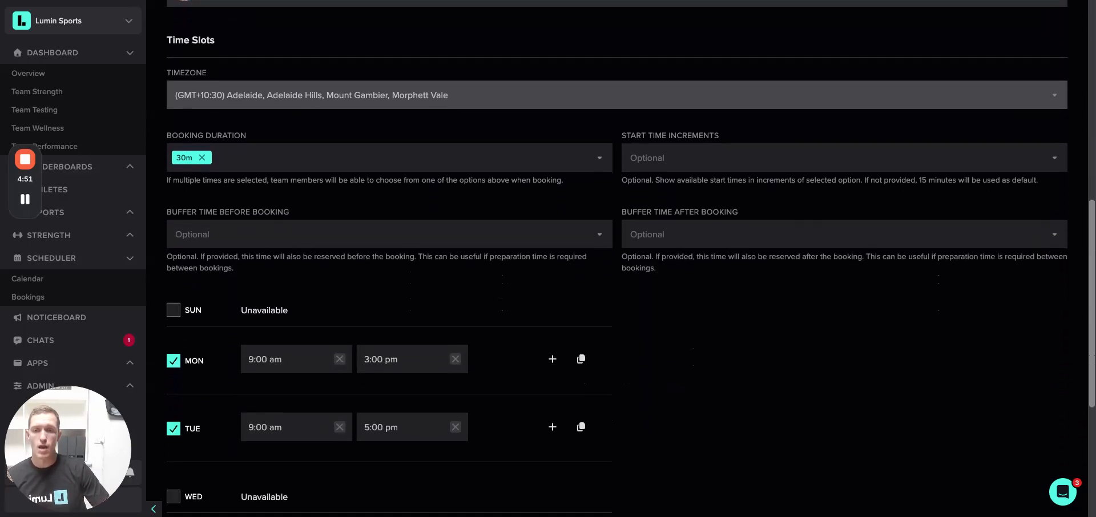
scroll(389, 256, down, 1)
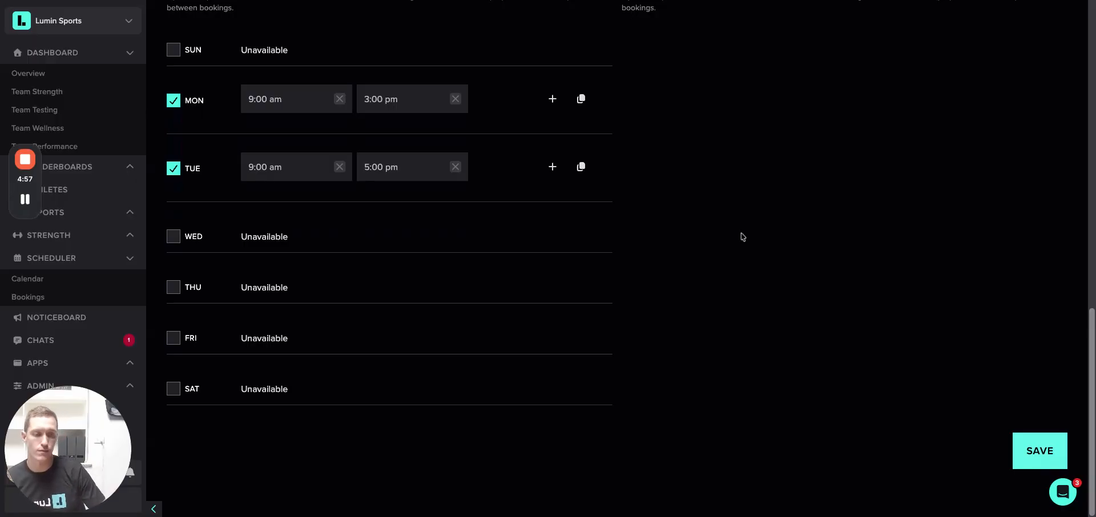
click(1037, 455)
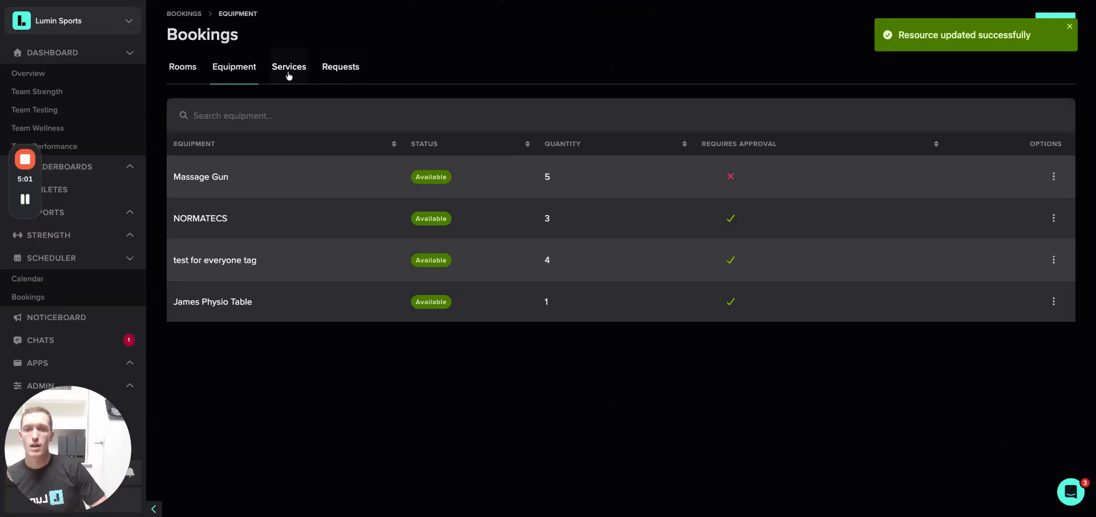
- Create a new service resource named with the physio's first name followed by "Physio Appointment"
click(288, 67)
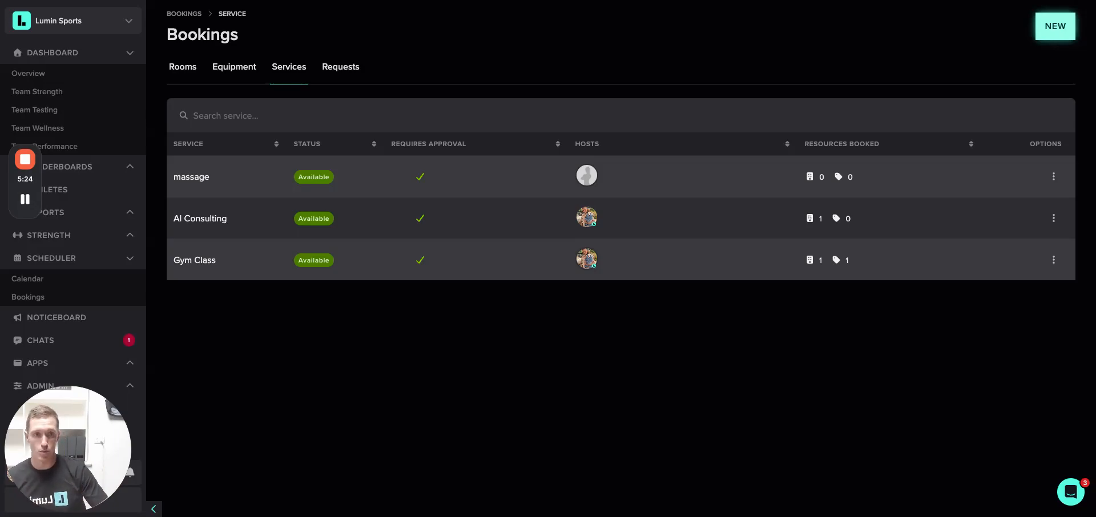
click(1055, 26)
click(312, 104)
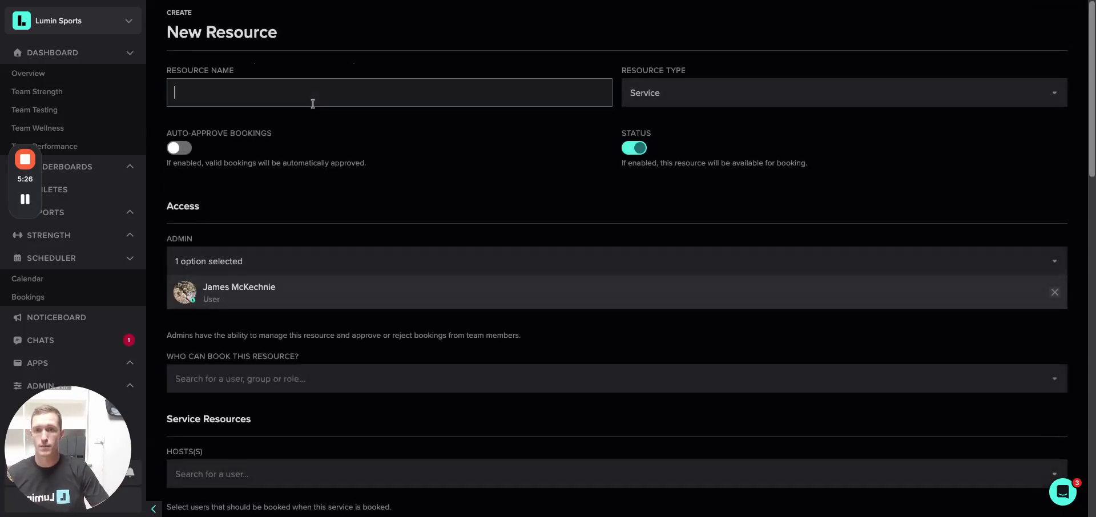
text(James)
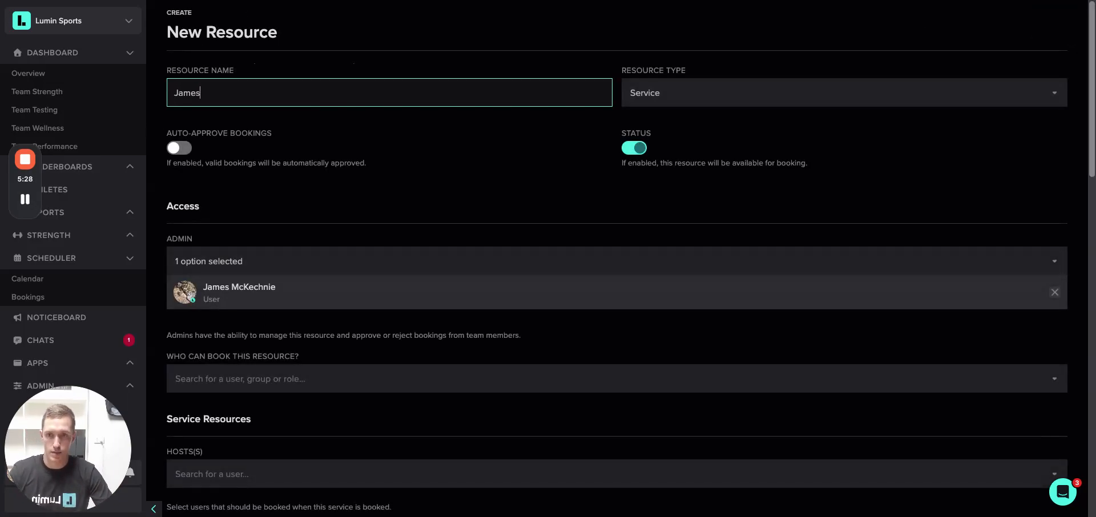
text( Phyio )
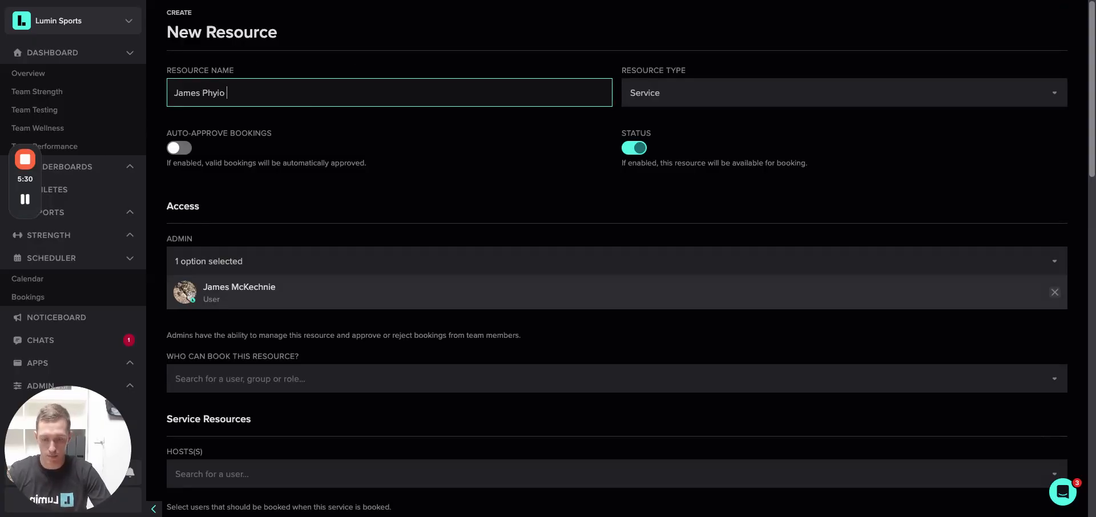
text(Appointment)
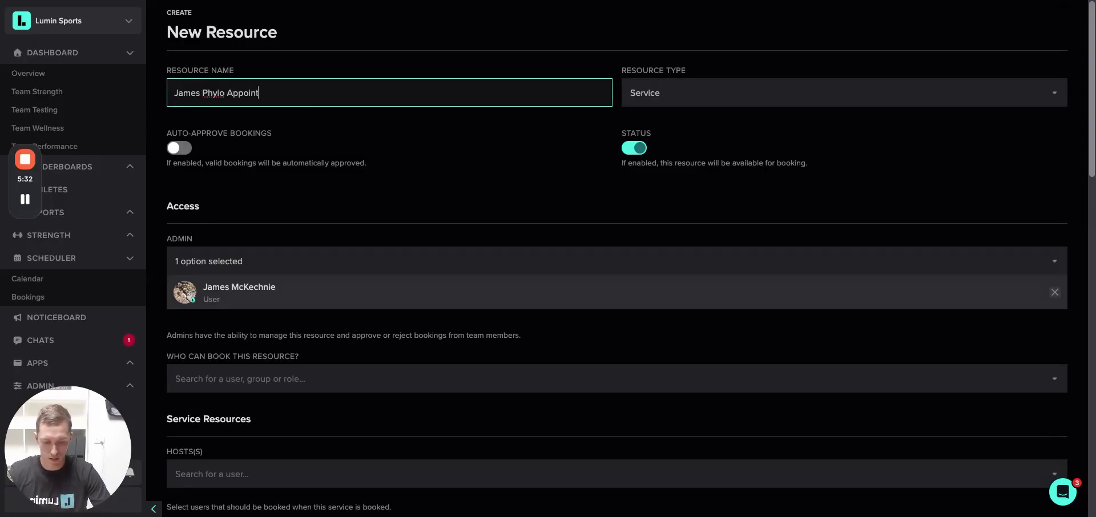
double_click(215, 93)
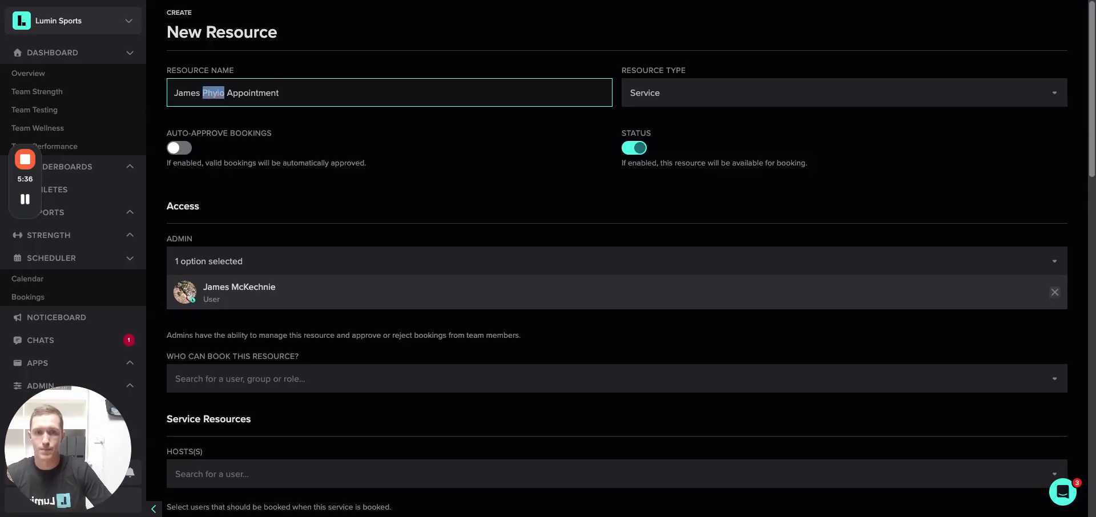
text(Physio)
click(406, 53)
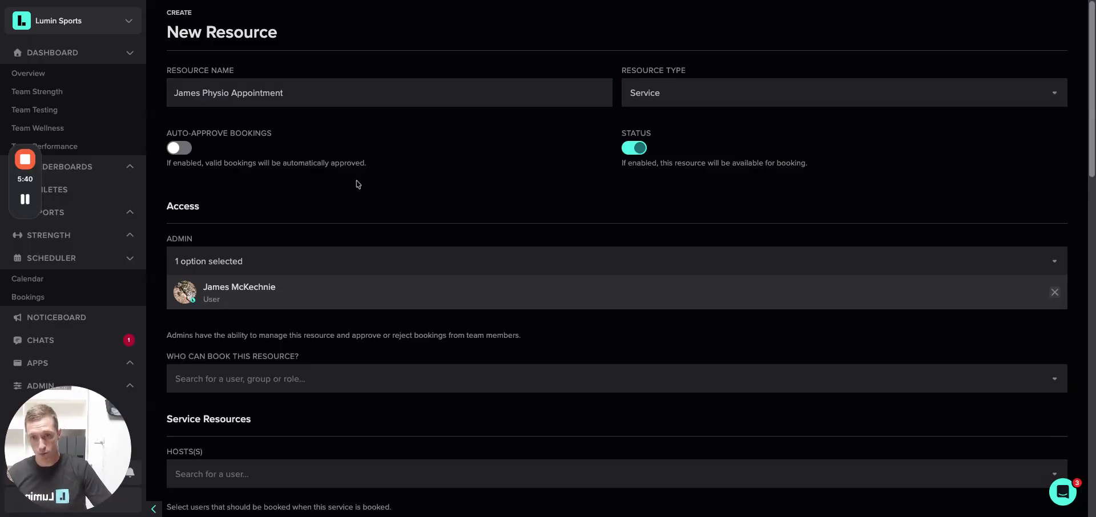
- Allow the Men's Team group to book the physio appointment service
scroll(436, 193, down, 3)
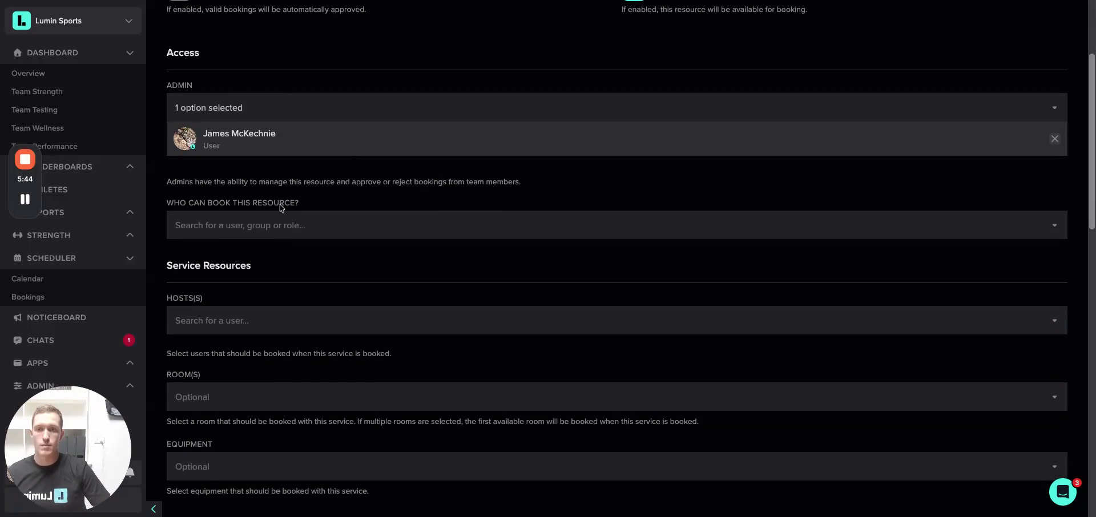
click(250, 223)
text(sen)
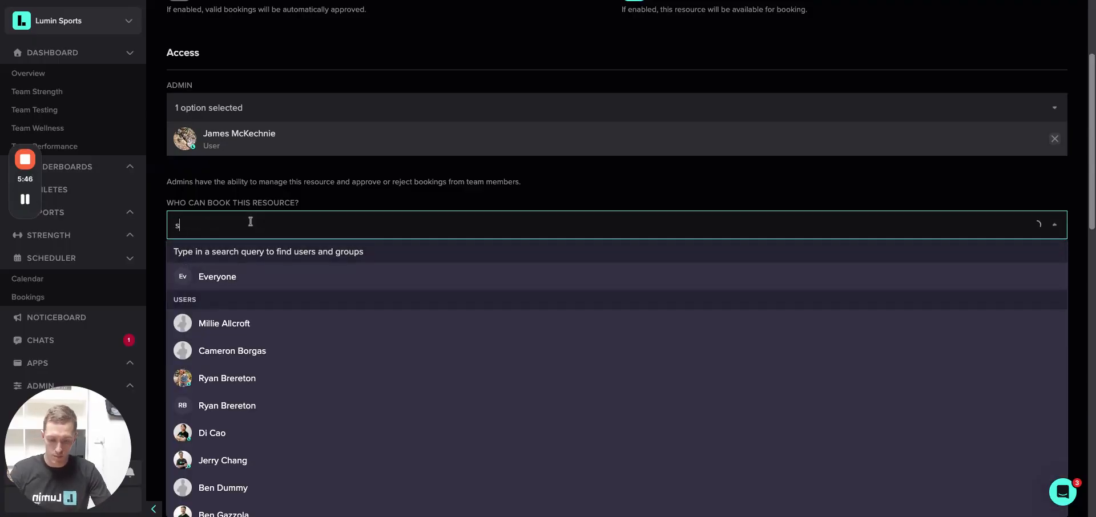
key(BackSpace)
key(BackSpace)
key(BackSpace)
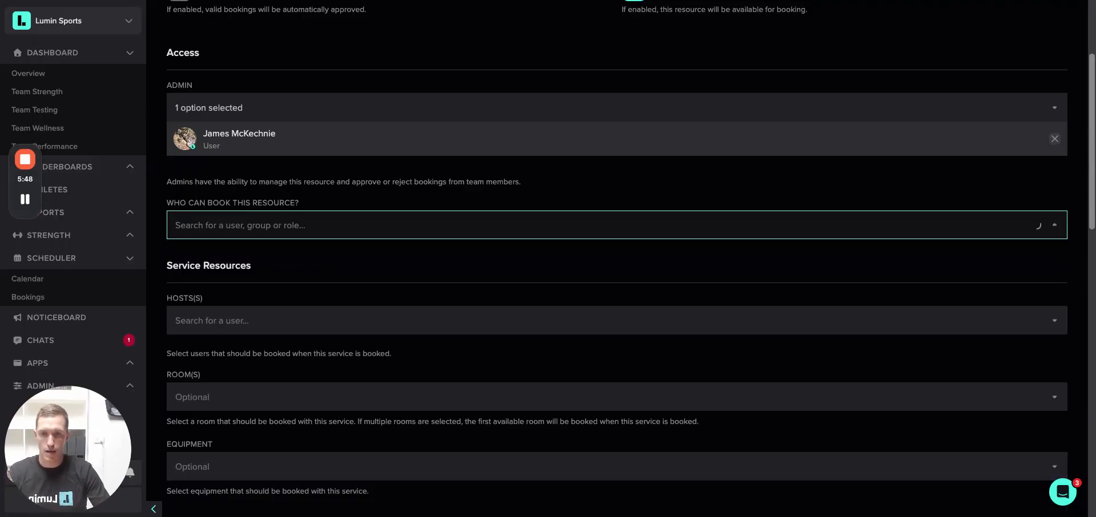
text(men)
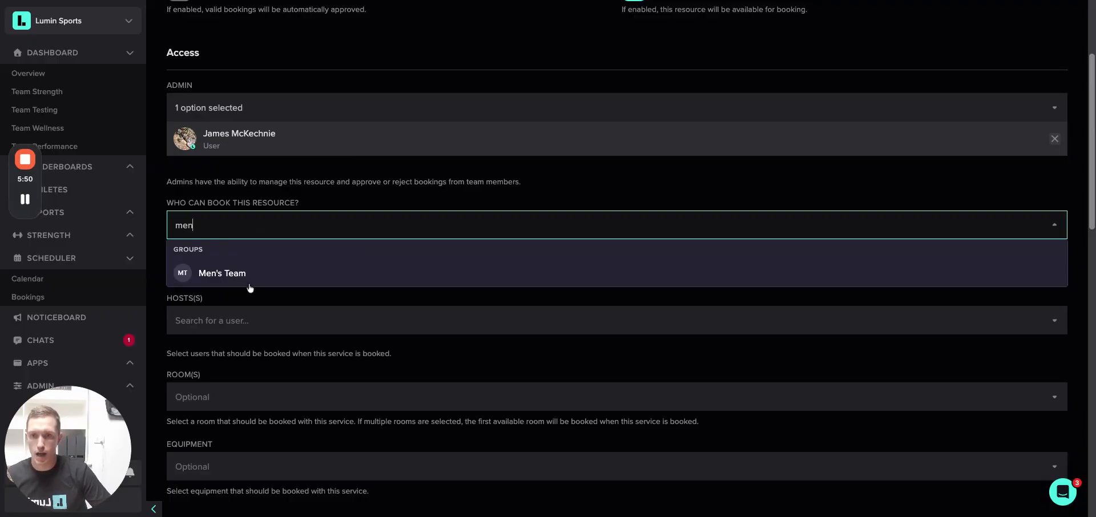
click(222, 273)
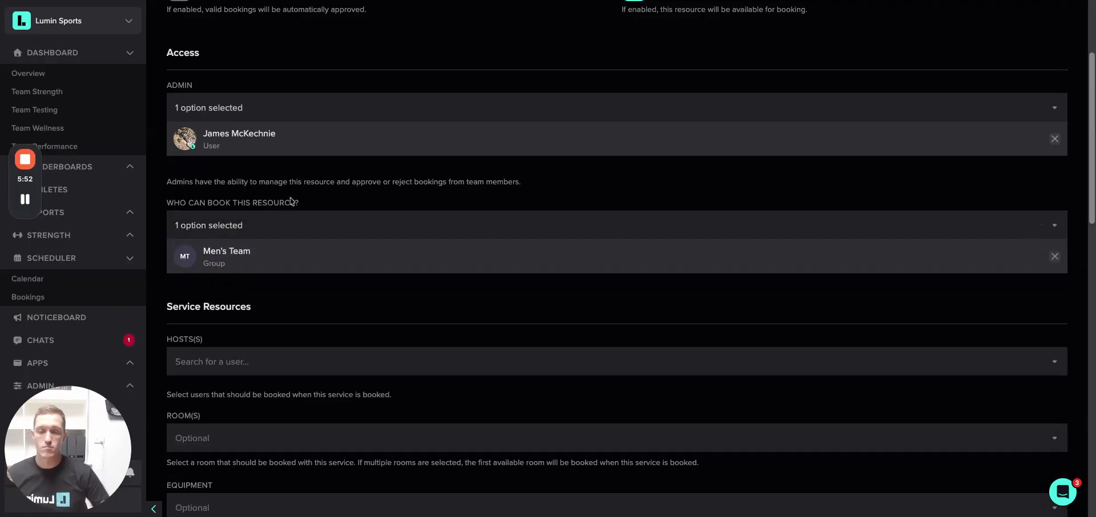
- Assign the service's admin user as the host of the physio appointment
scroll(280, 229, down, 1)
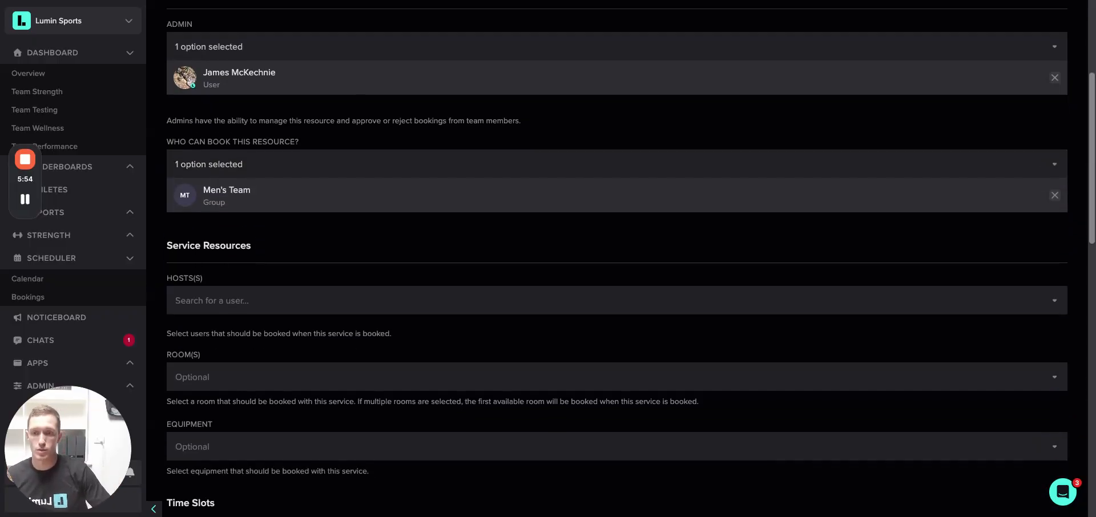
scroll(262, 261, down, 1)
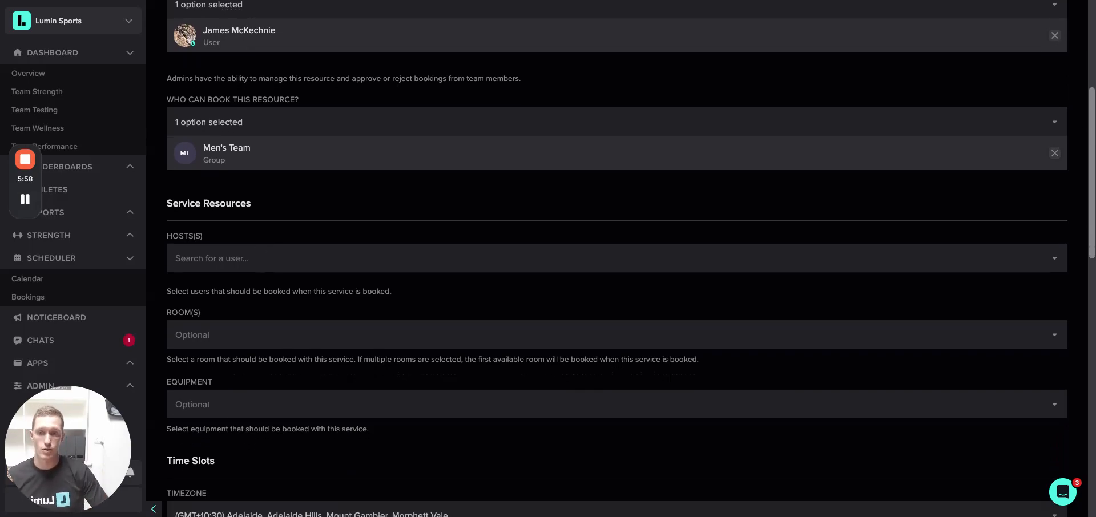
click(262, 260)
text(jam)
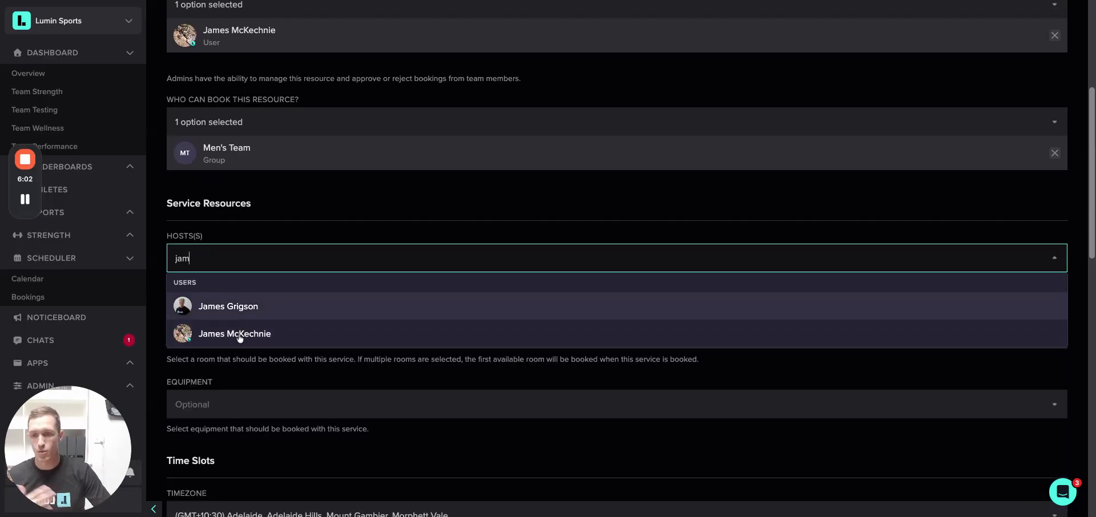
click(240, 337)
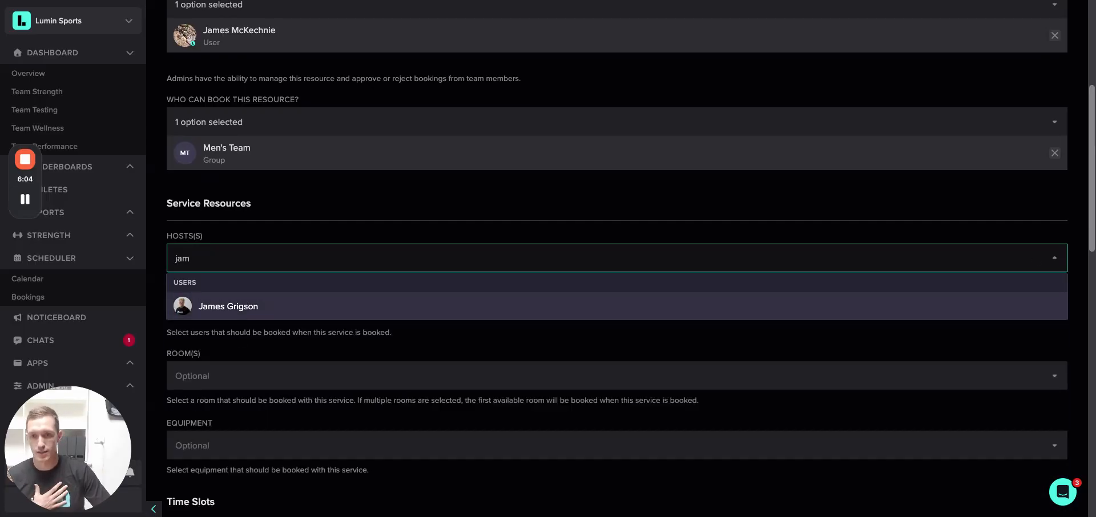
click(300, 220)
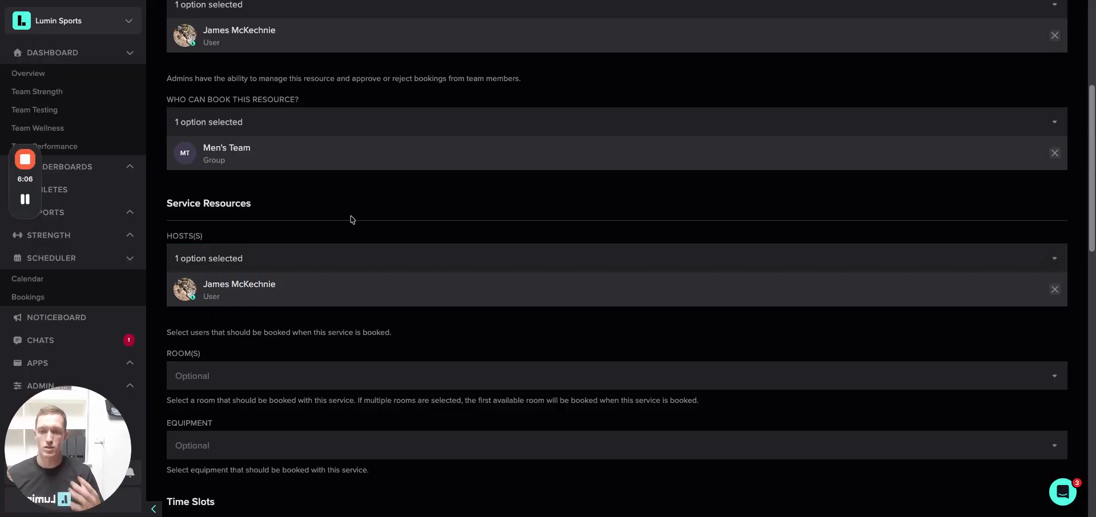
- Attach the Physio Room and the physio table to the service so both are reserved with each booking
scroll(263, 274, down, 3)
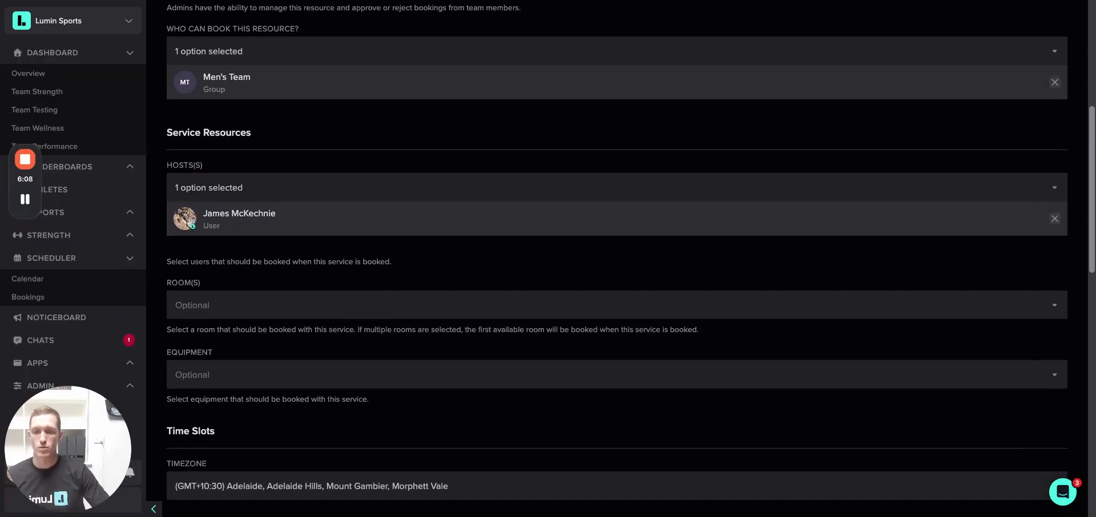
click(231, 293)
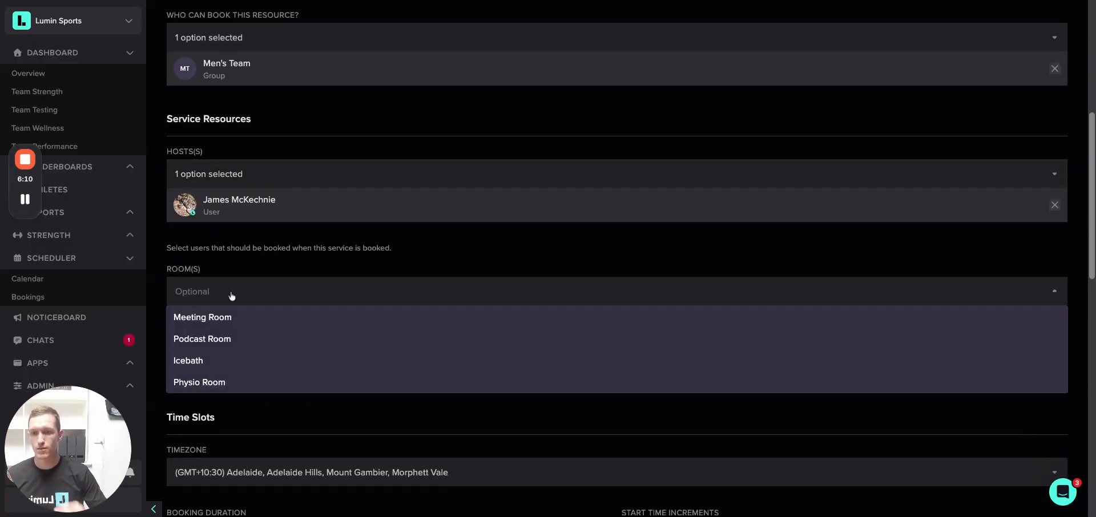
click(207, 383)
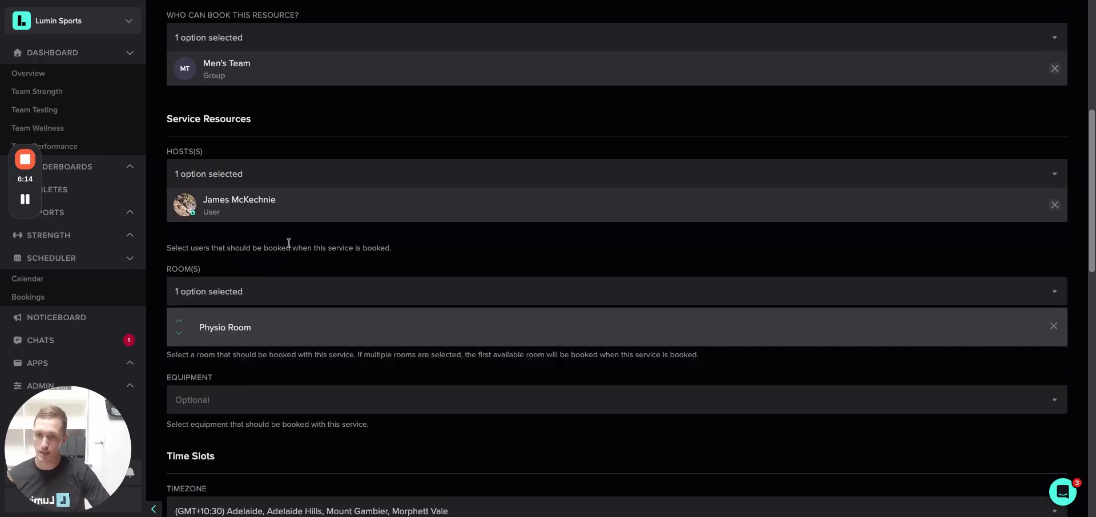
scroll(289, 243, down, 2)
click(223, 339)
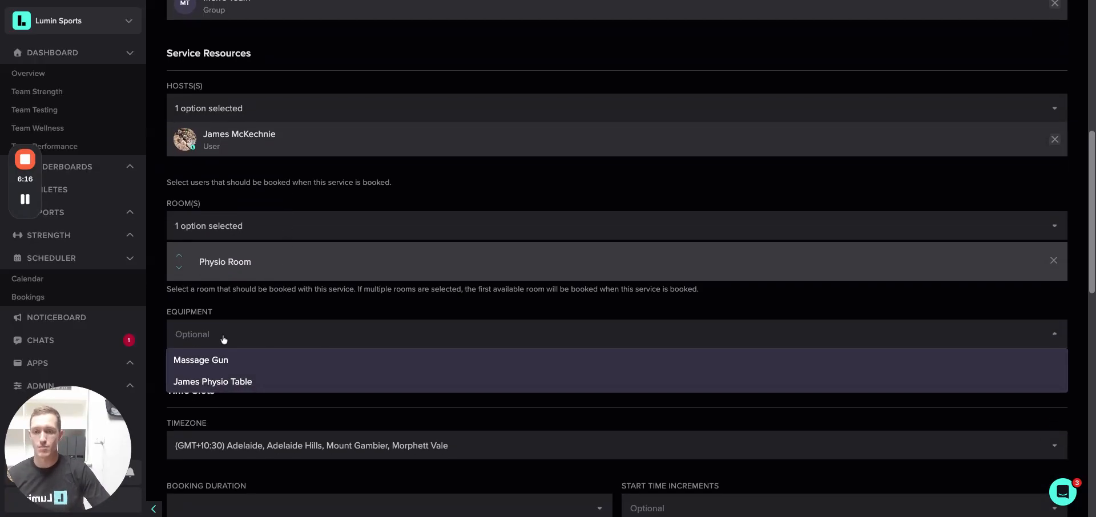
click(235, 381)
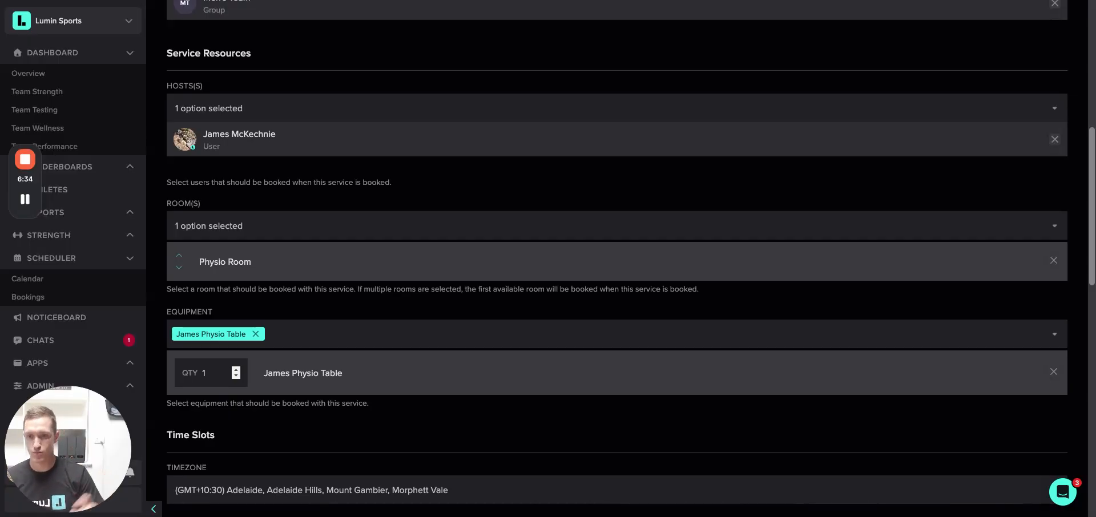
- Set the service's booking duration to 30m and its start time increments to 30m
scroll(251, 433, down, 2)
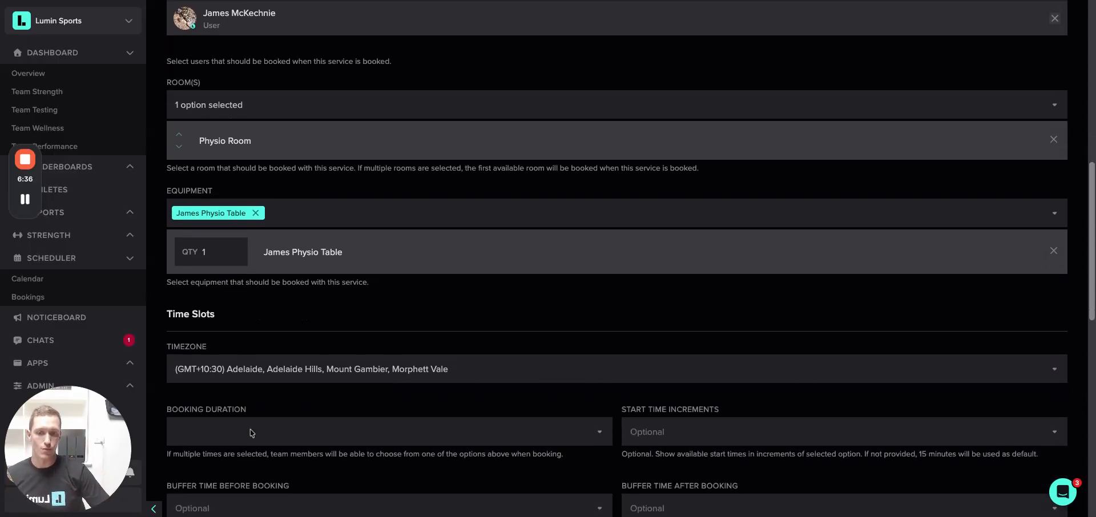
scroll(251, 432, down, 3)
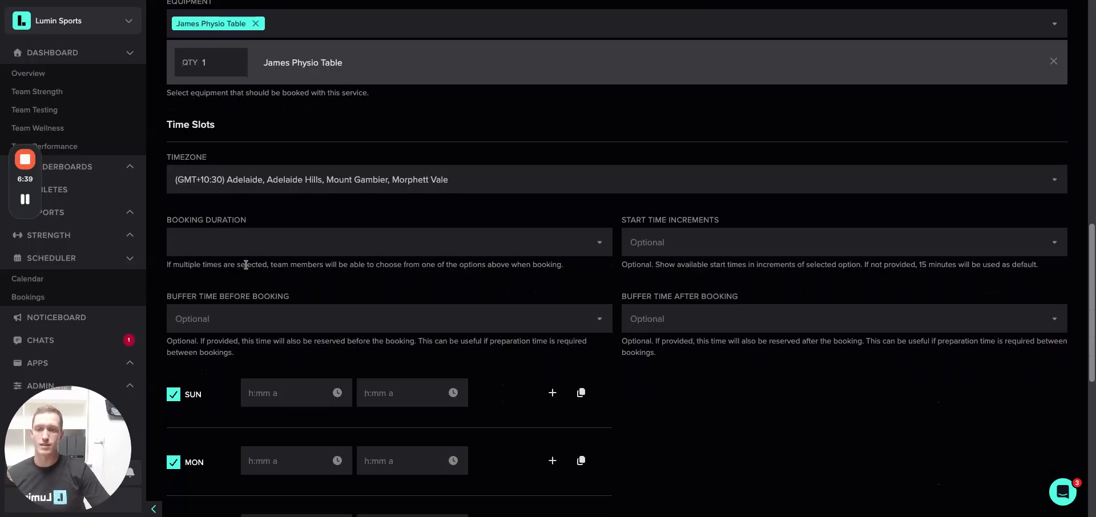
click(238, 247)
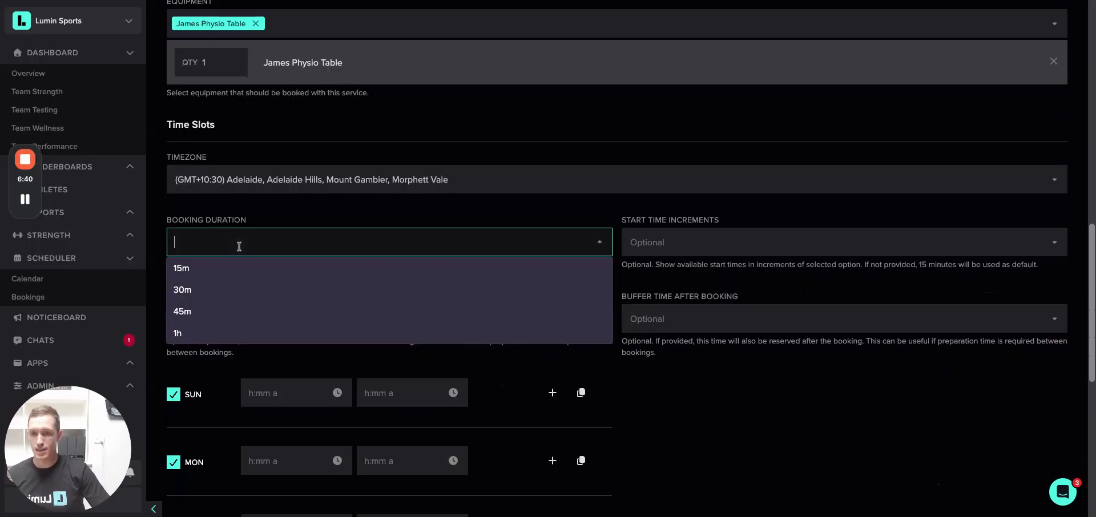
click(210, 289)
click(313, 212)
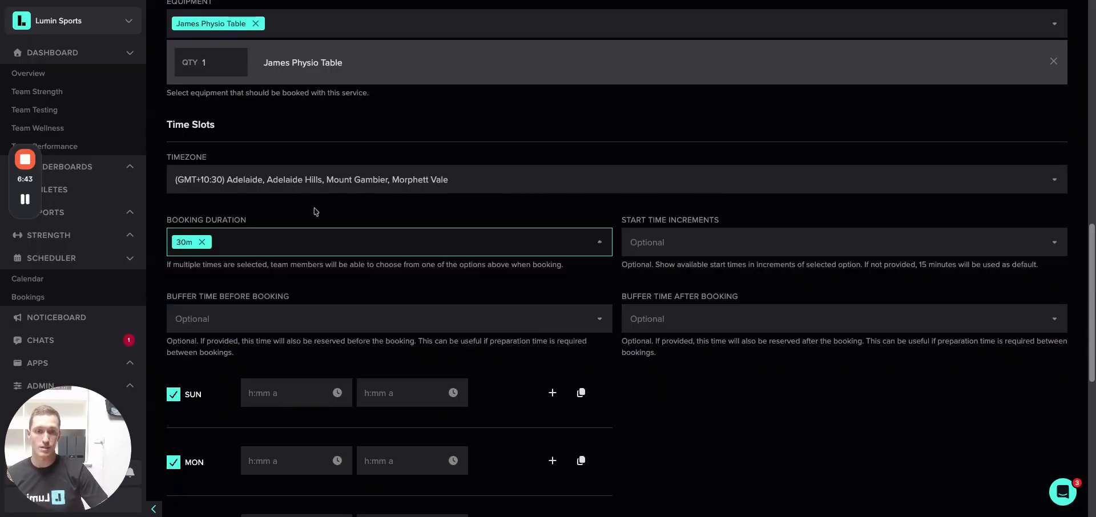
click(643, 246)
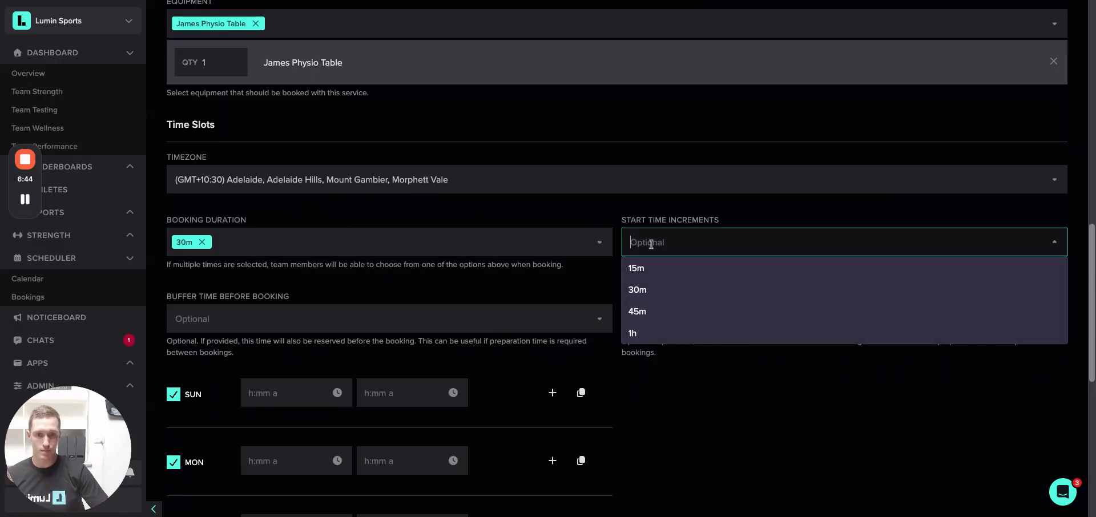
click(648, 290)
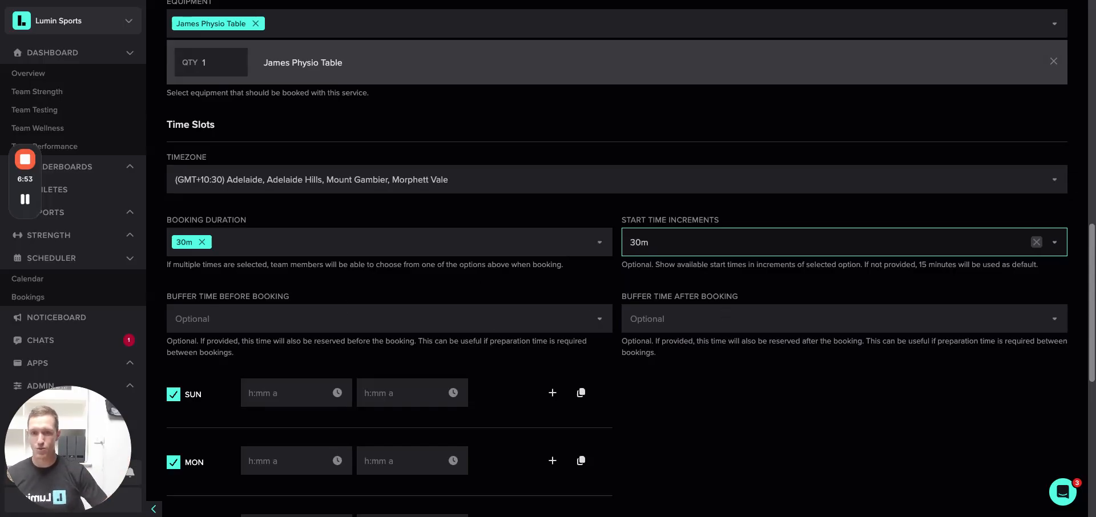
- Make the service unavailable on Sunday, Wednesday, Thursday, Friday and Saturday
scroll(262, 430, down, 2)
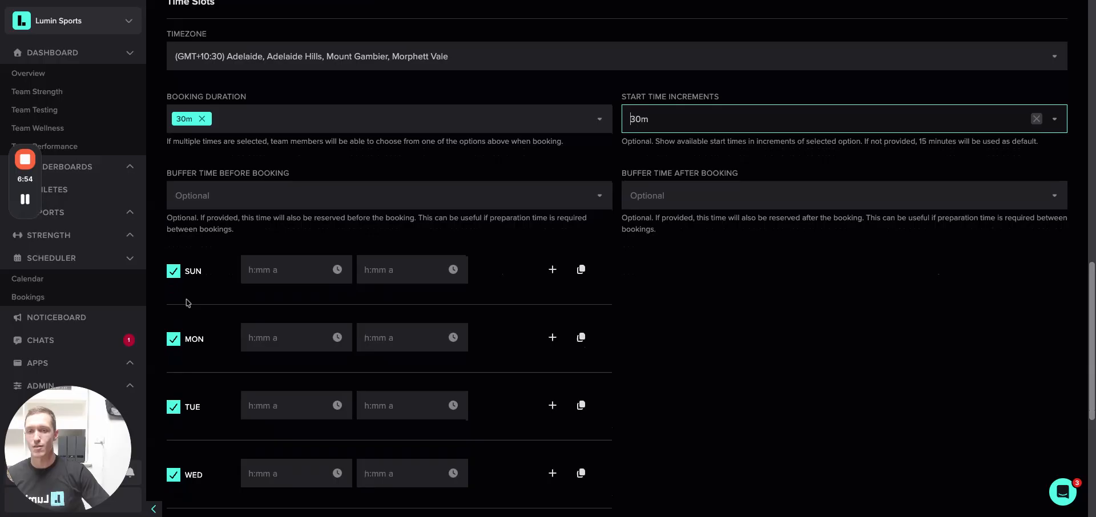
click(173, 271)
scroll(177, 376, down, 2)
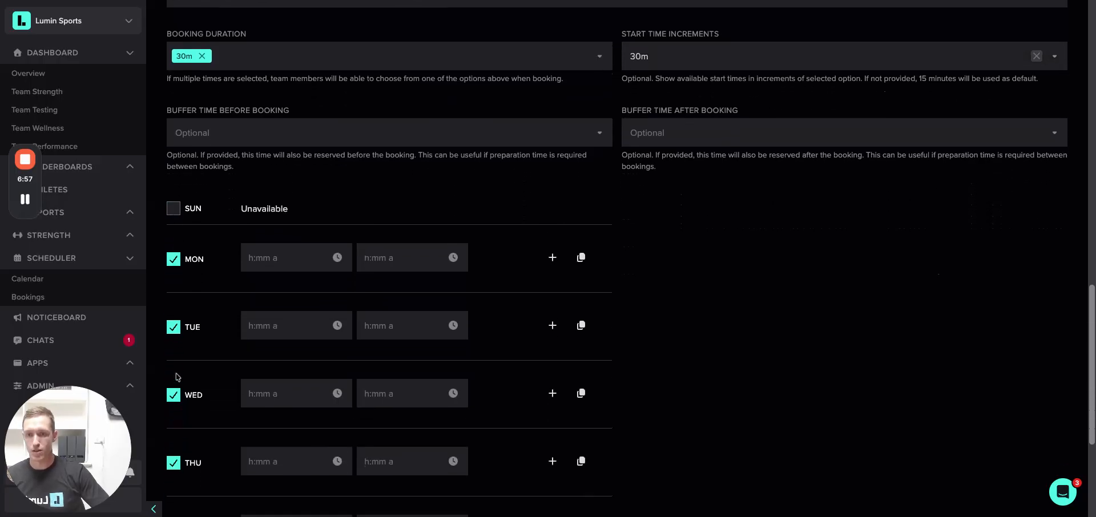
click(173, 392)
scroll(178, 423, down, 1)
click(174, 398)
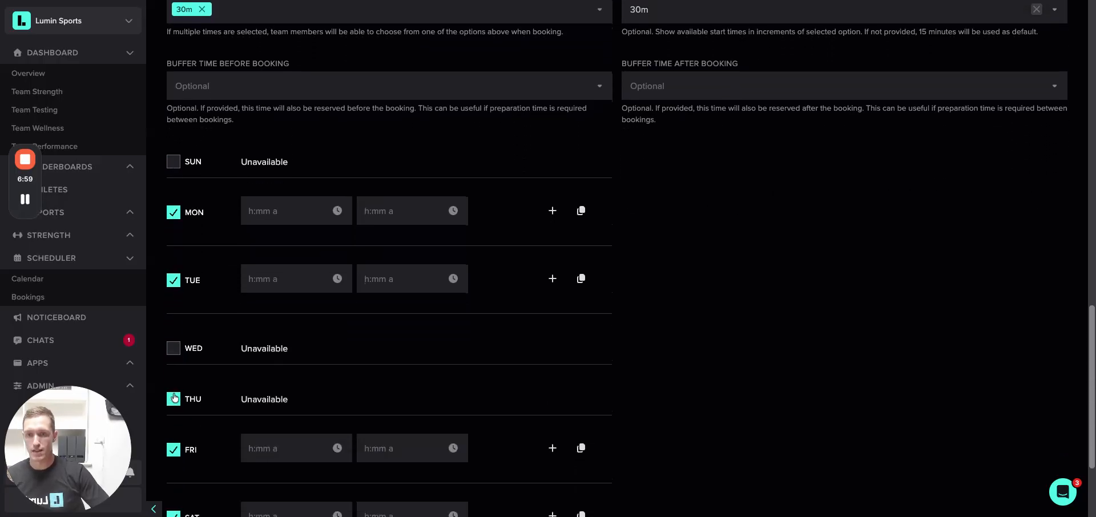
click(173, 449)
scroll(174, 451, down, 1)
click(174, 449)
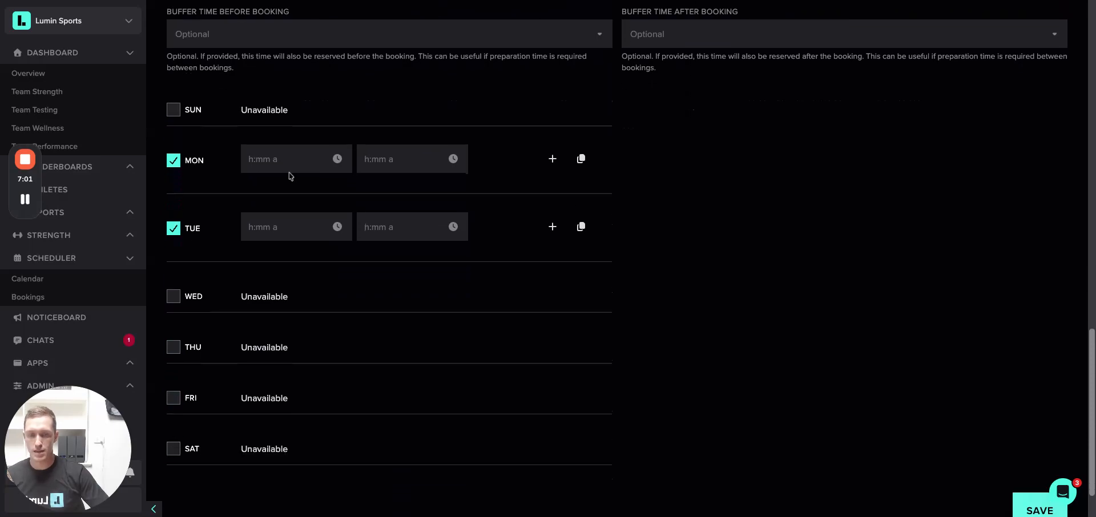
- Set the service's Monday start time to 12:00 pm
click(285, 165)
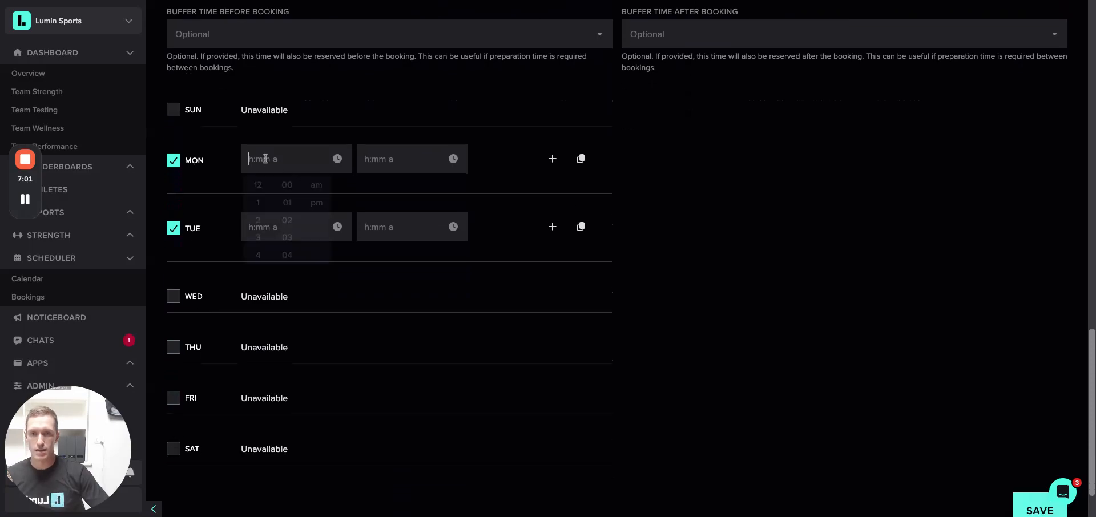
click(260, 188)
click(283, 189)
click(318, 202)
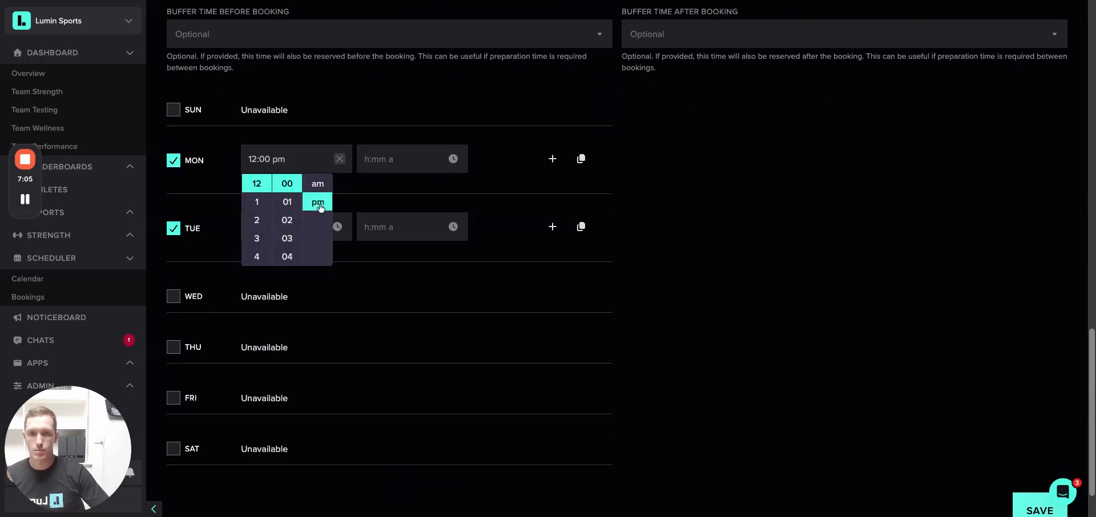
- Set the service's Monday end time to 5:00 pm
click(366, 163)
scroll(374, 228, down, 2)
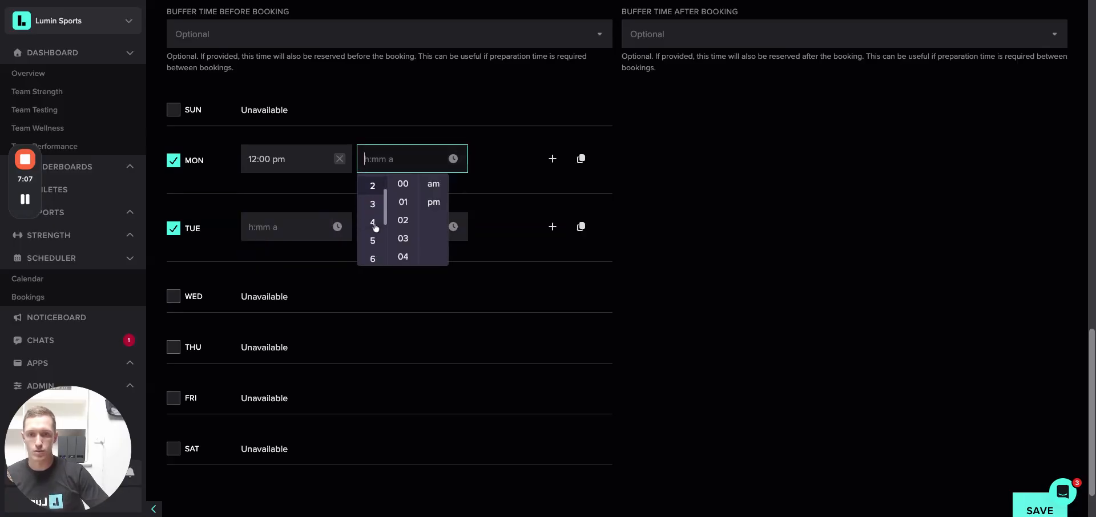
click(373, 241)
click(401, 183)
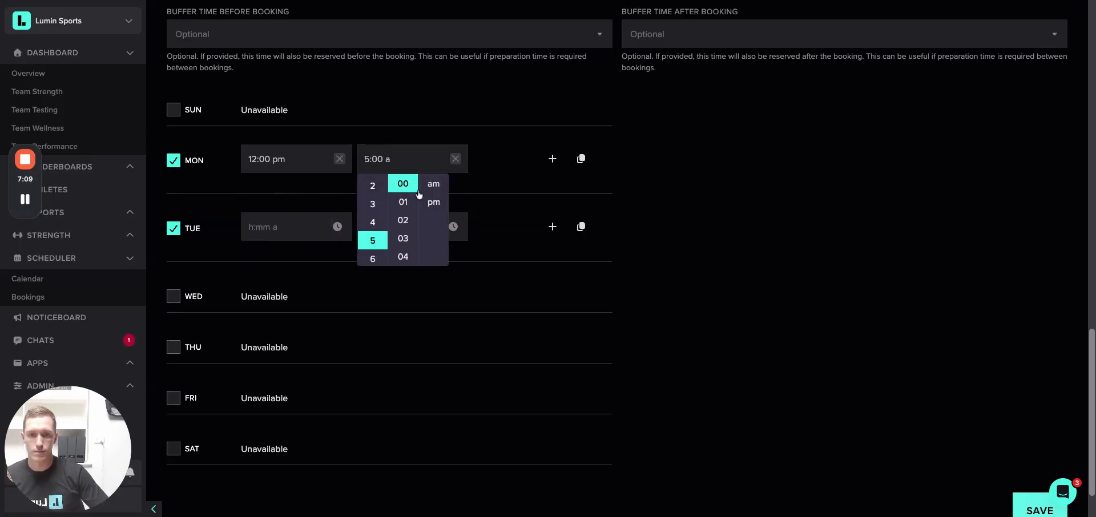
click(433, 202)
- Set the service's Tuesday start time to 12:00 pm
click(254, 228)
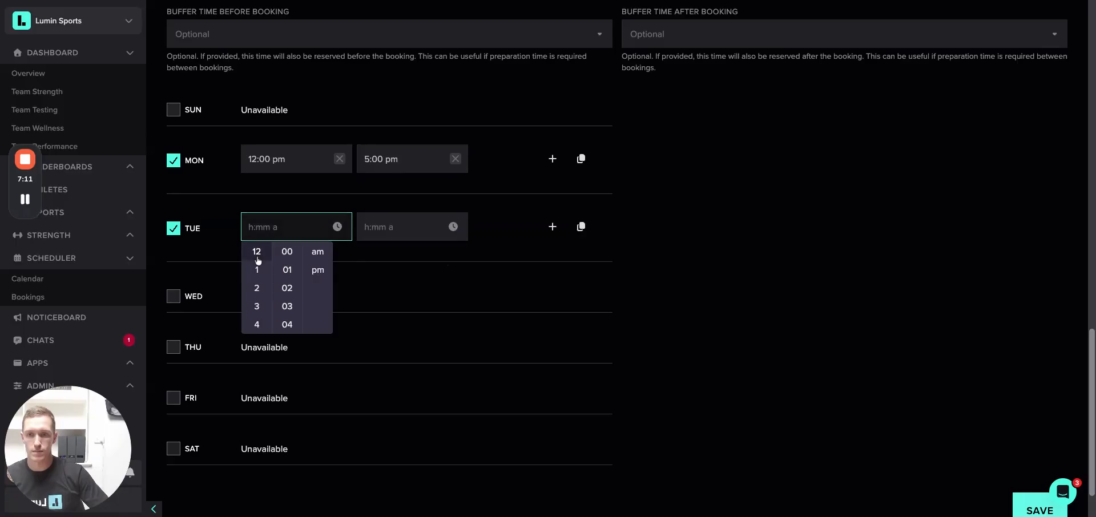
click(256, 251)
click(287, 251)
click(318, 270)
- Set the service's Tuesday end time to 5:00 pm and save the new service
click(363, 233)
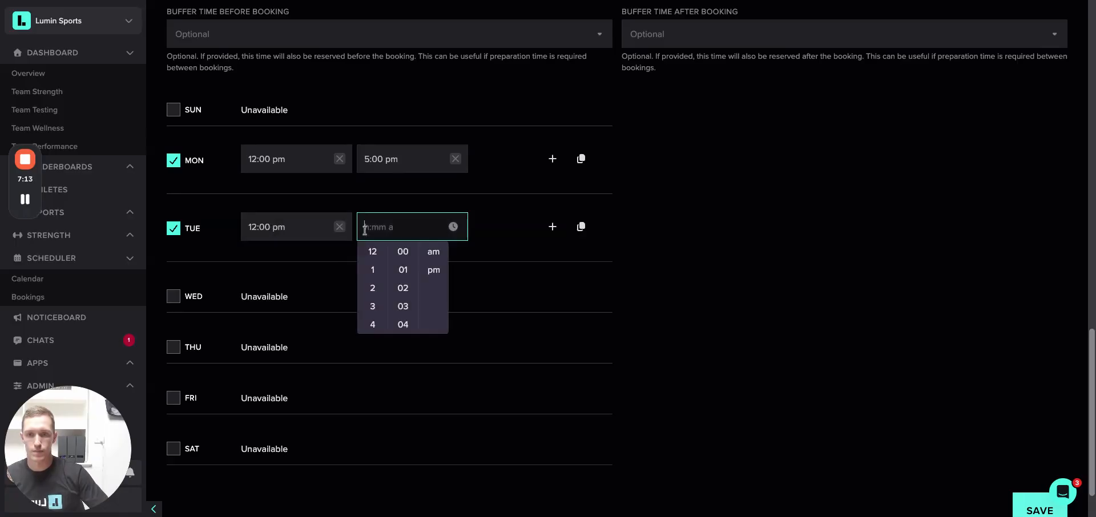
scroll(370, 309, down, 1)
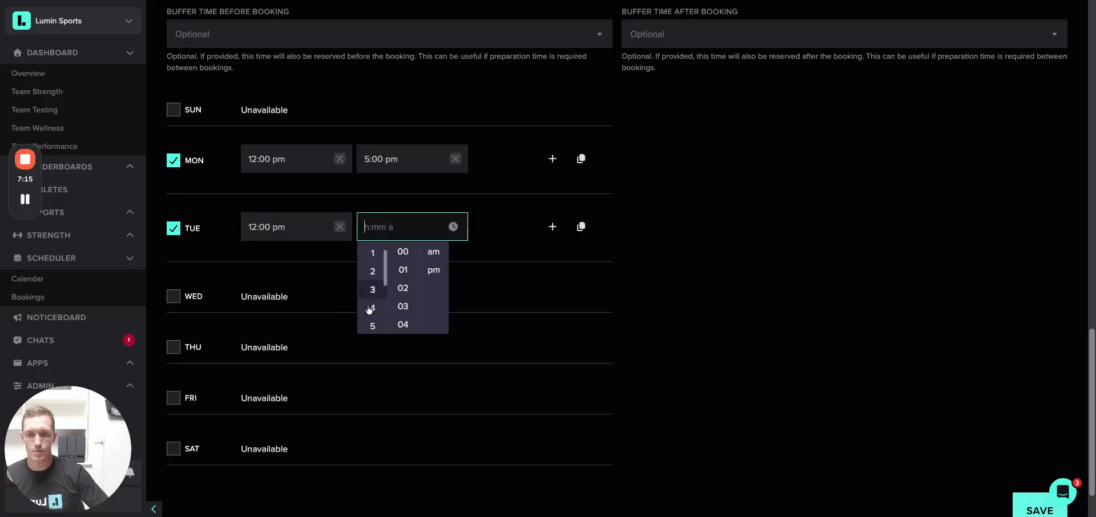
click(372, 324)
click(406, 256)
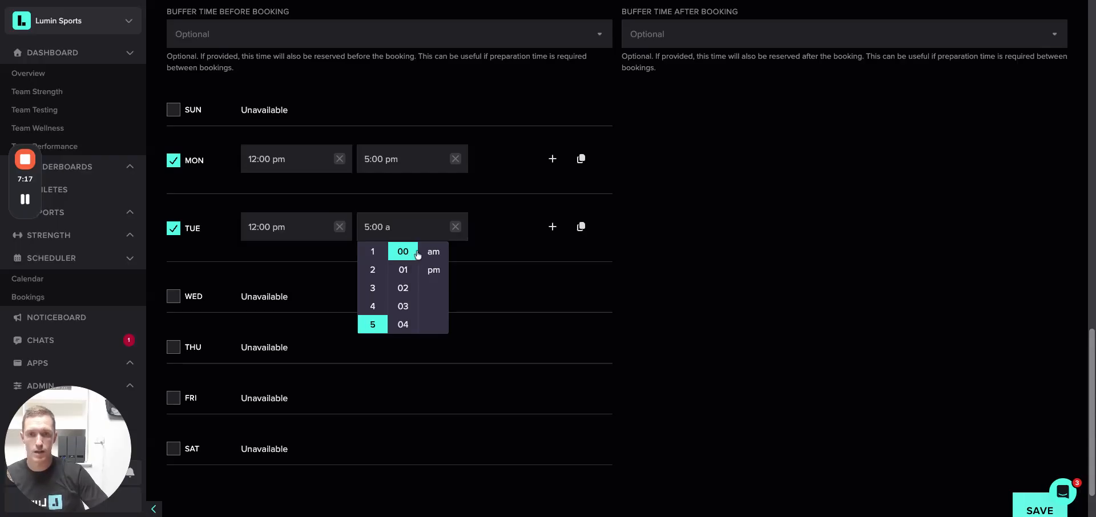
click(437, 269)
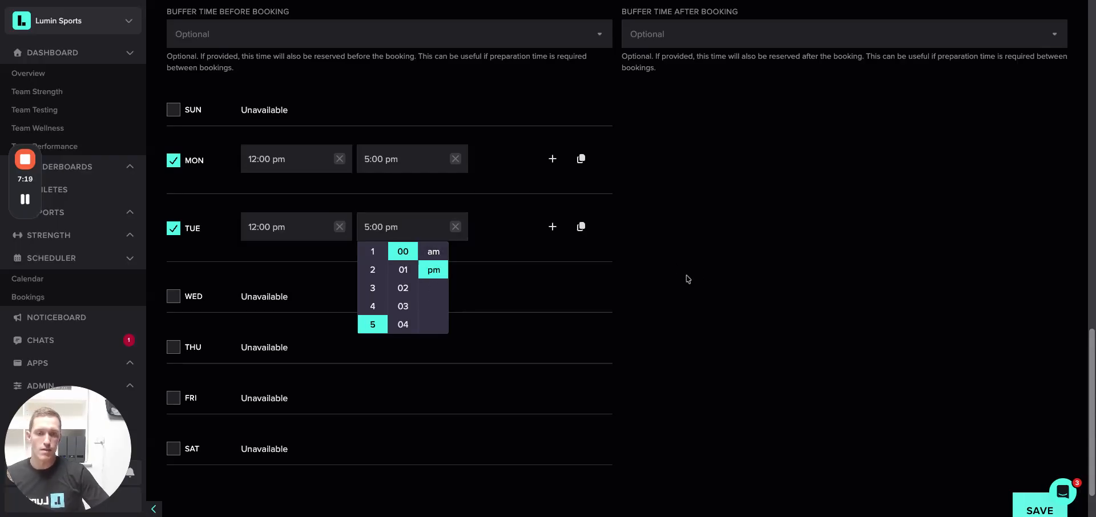
click(711, 278)
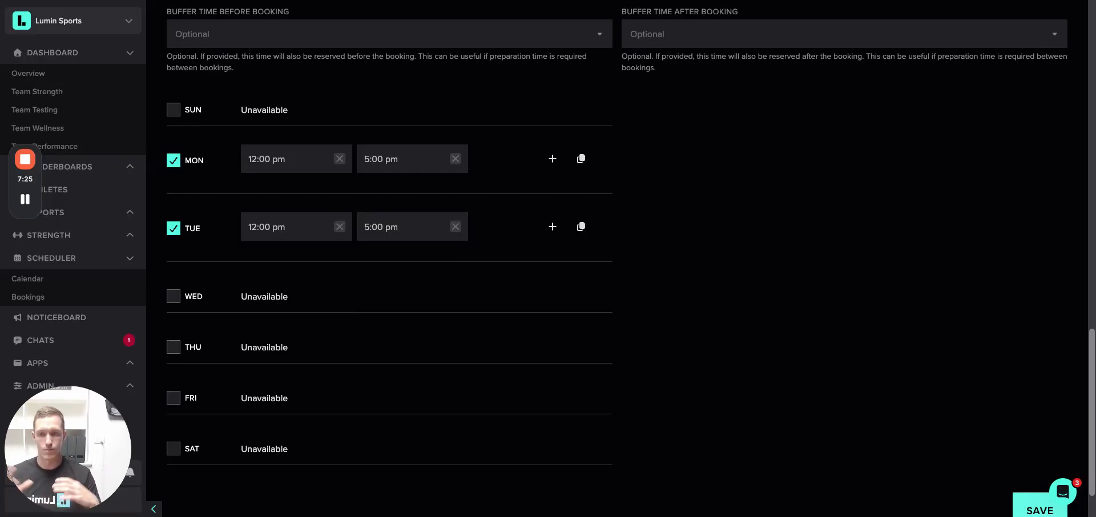
scroll(932, 377, down, 1)
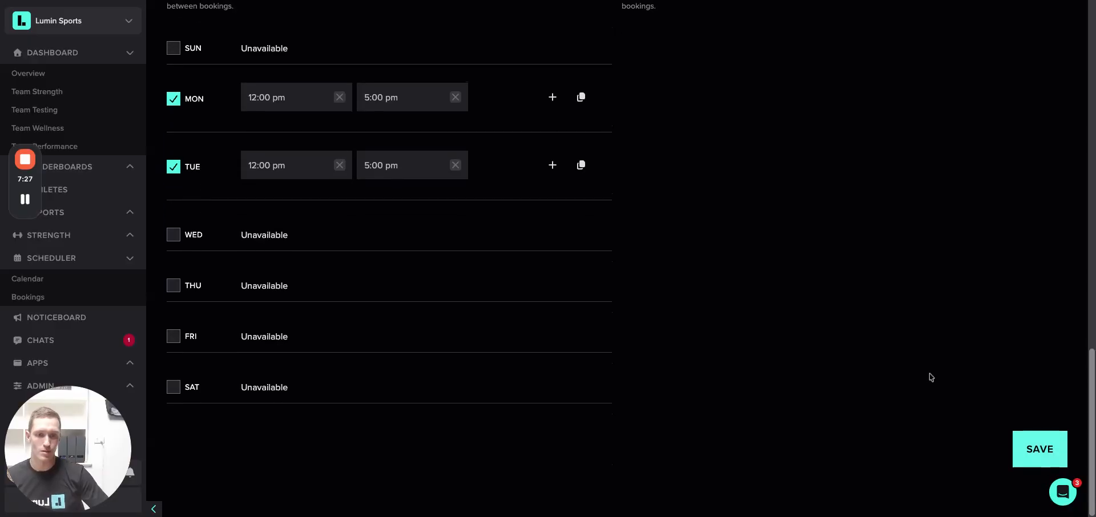
click(1029, 445)
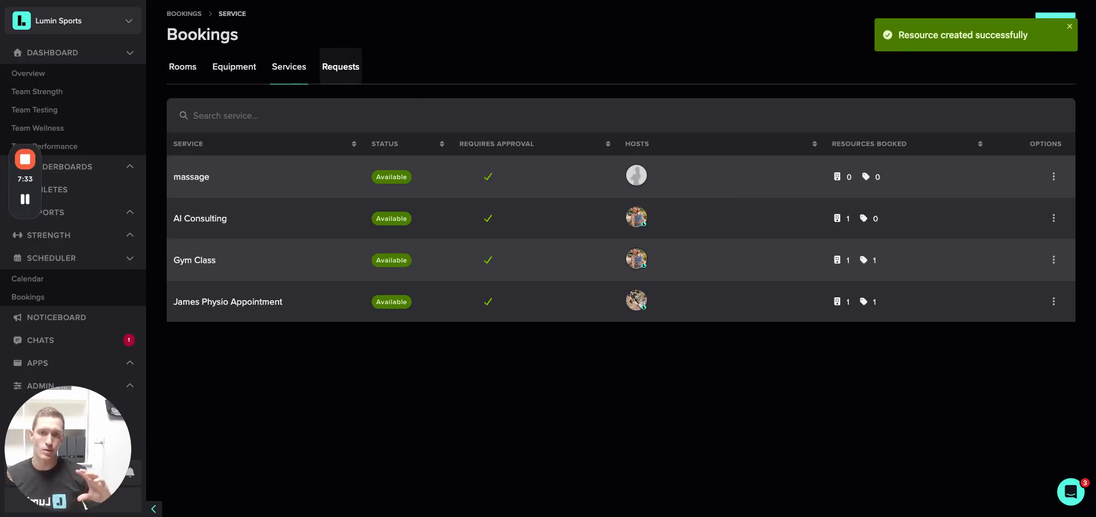
- Open the booking requests and examine the resource name, resource type and status filters
click(340, 66)
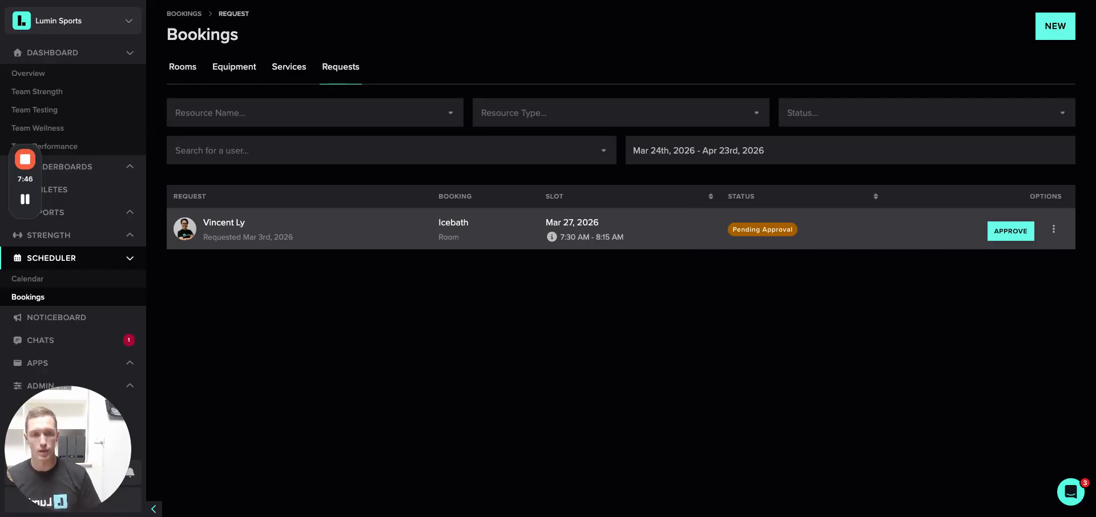
click(340, 112)
click(587, 94)
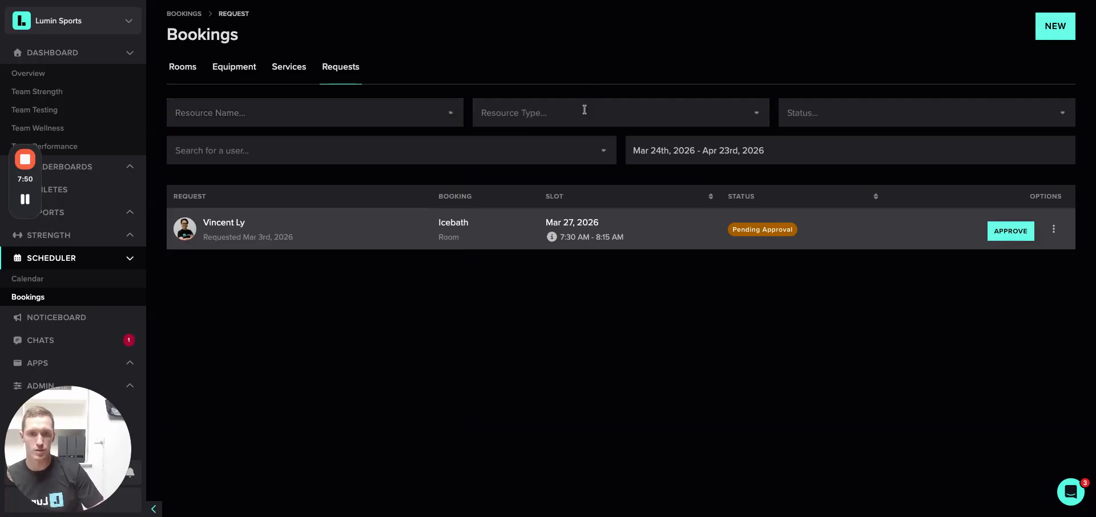
click(583, 111)
click(823, 112)
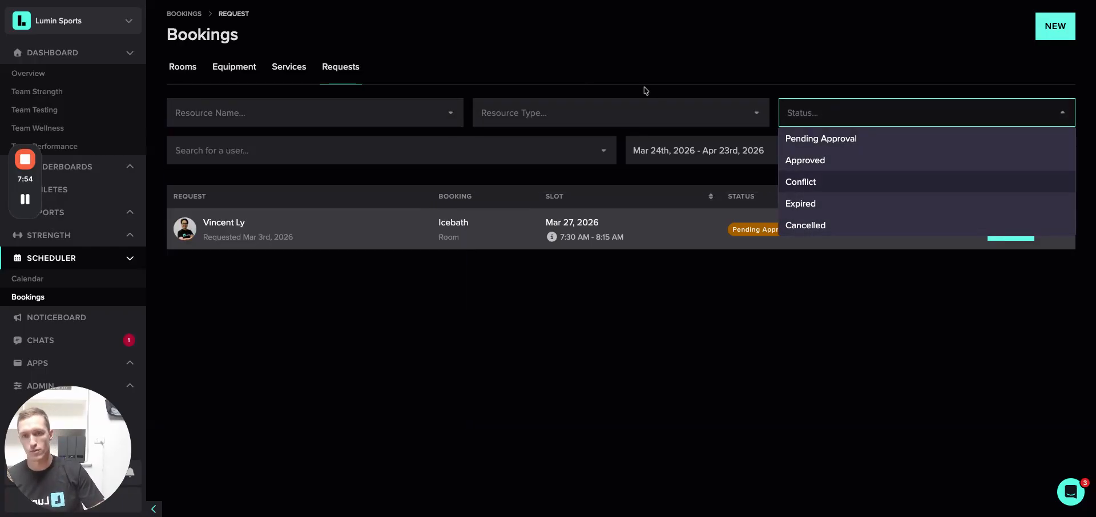
click(617, 63)
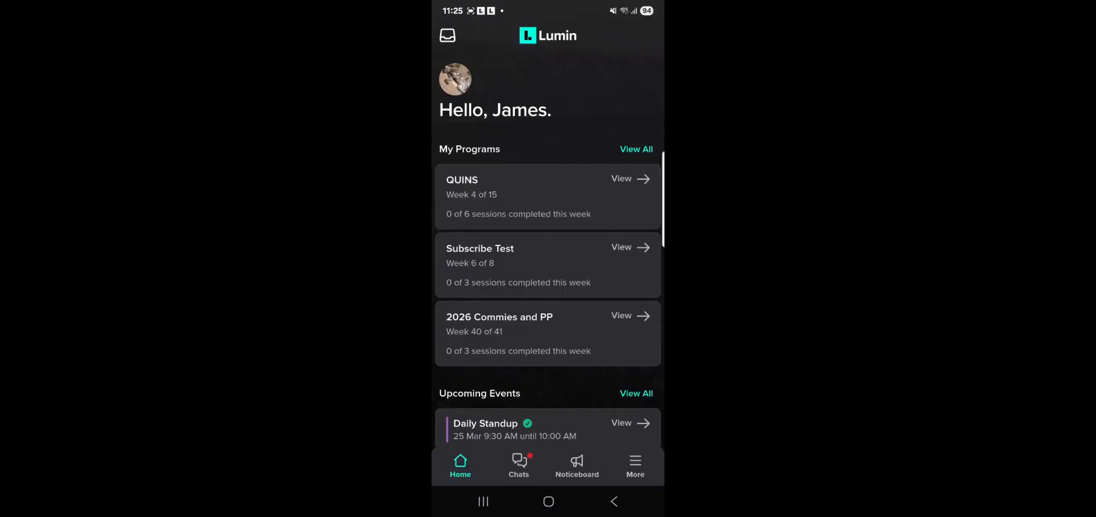
- Switch to the Lumin mobile app and start a new booking request from its bookings area
scroll(547, 257, down, 5)
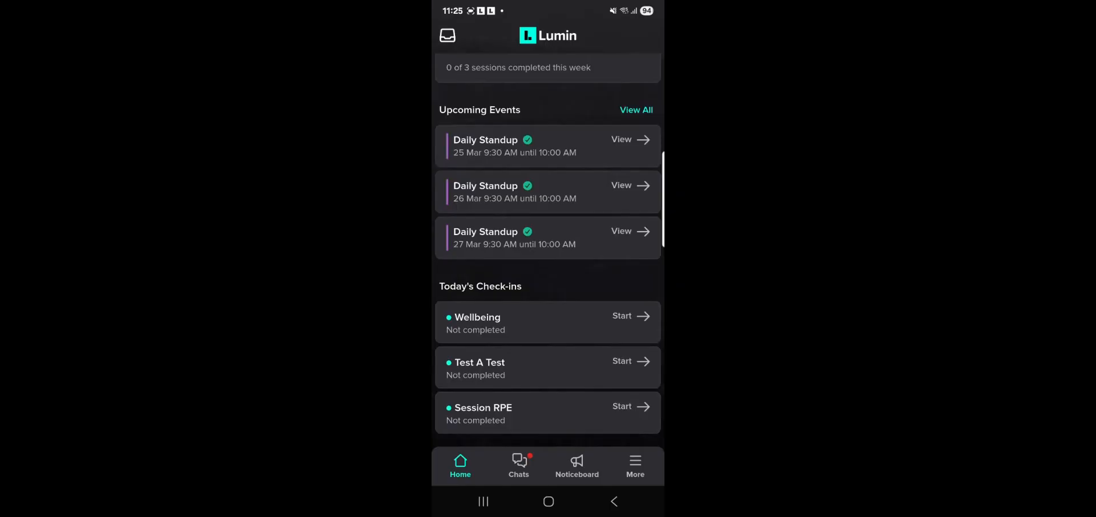
click(635, 465)
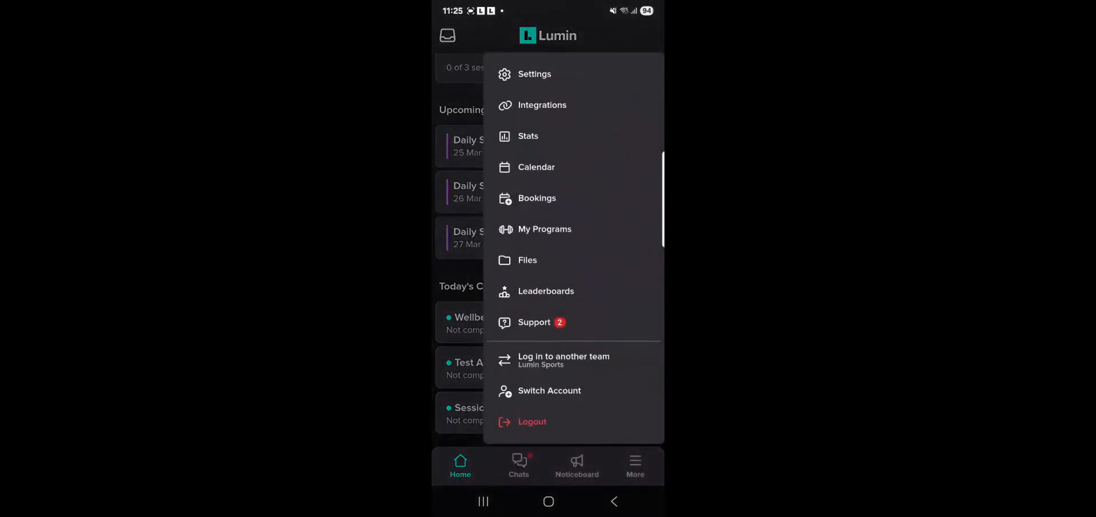
click(575, 197)
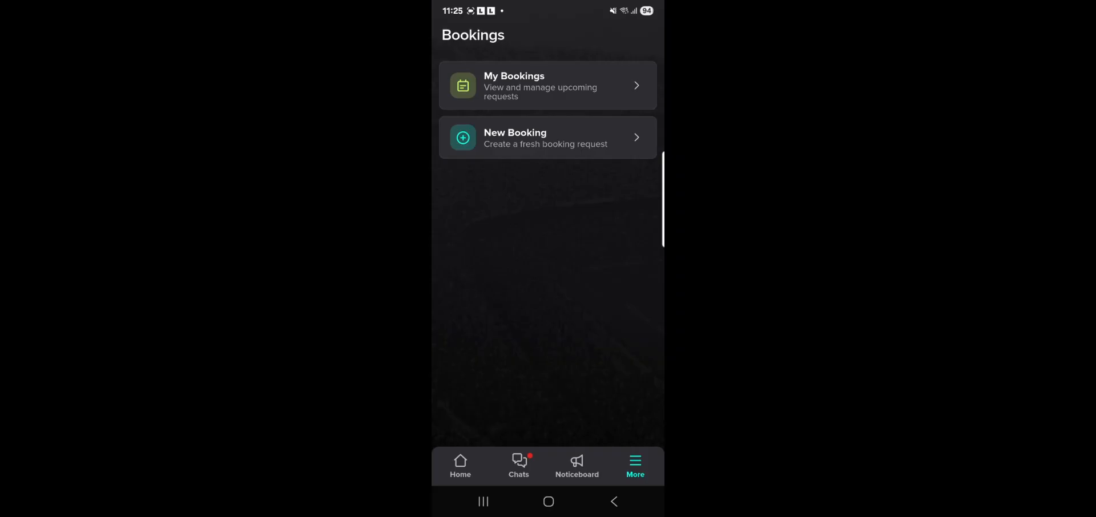
click(607, 139)
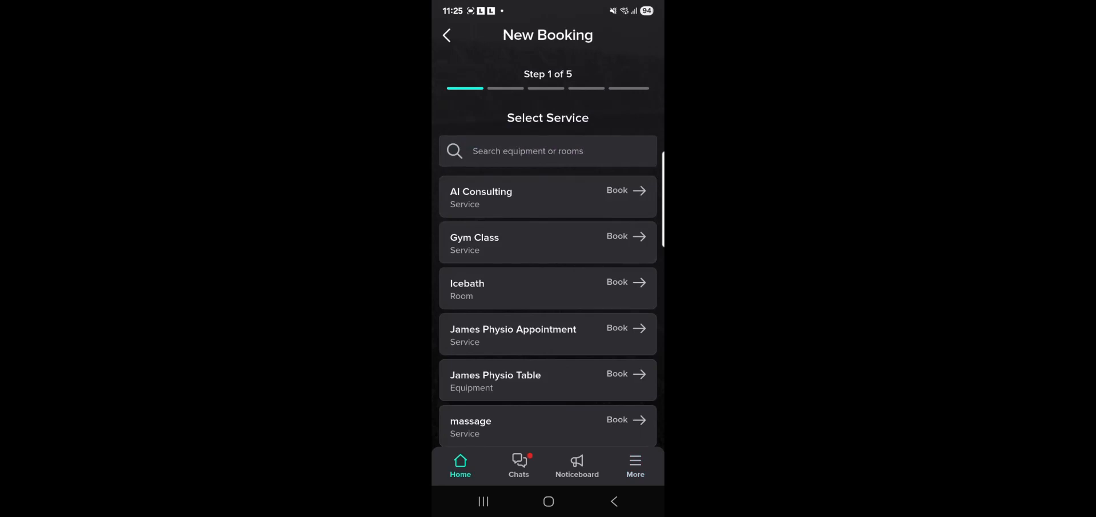
- Choose the physio appointment service for the new booking with a duration of 30 mins
scroll(624, 369, down, 4)
scroll(620, 372, down, 3)
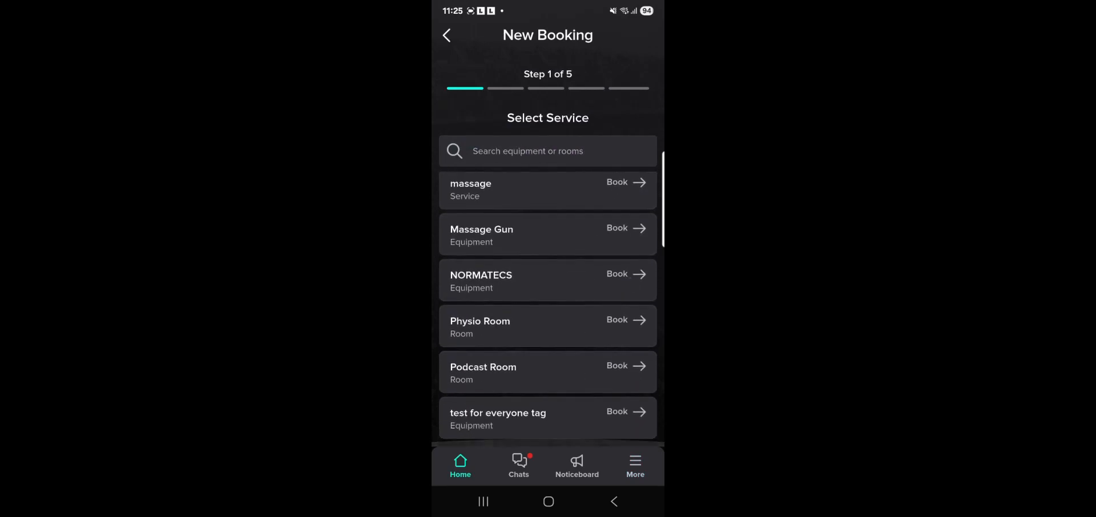
scroll(620, 355, up, 6)
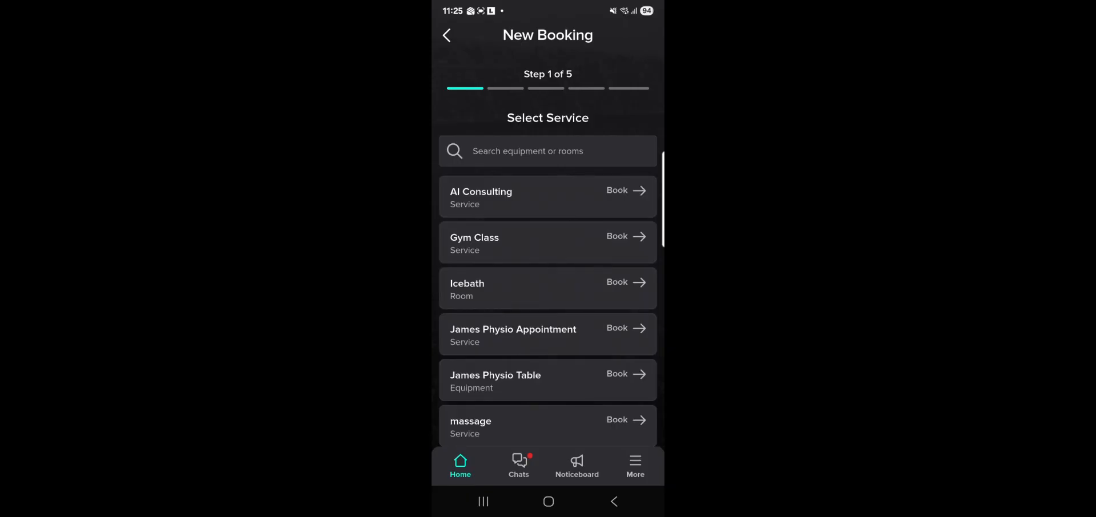
drag(629, 359, 642, 278)
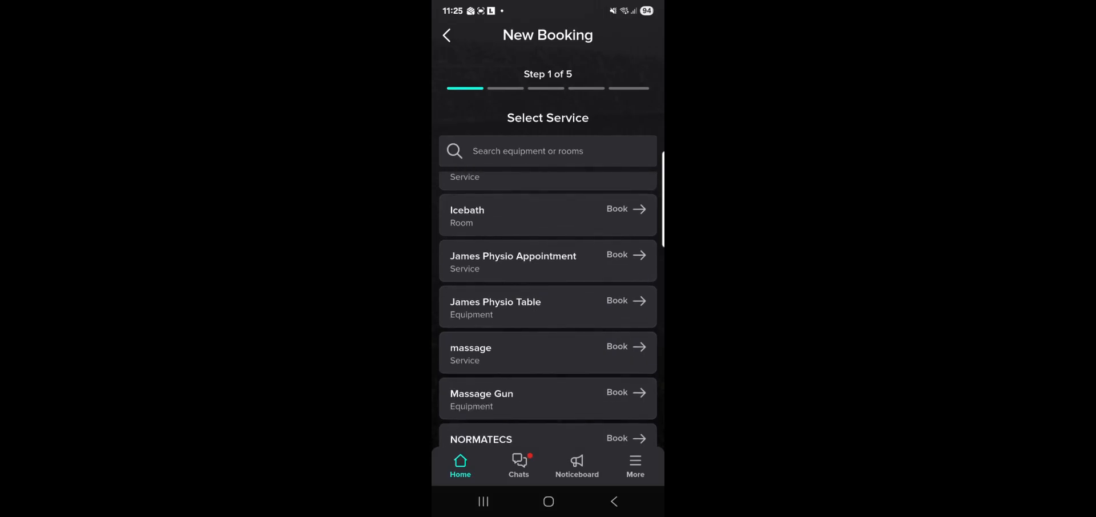
click(622, 256)
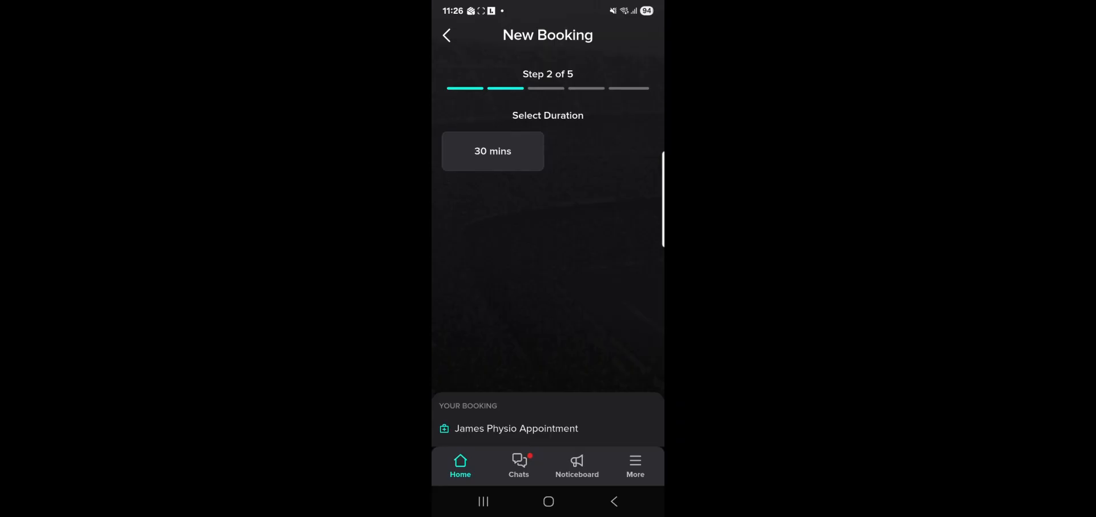
click(518, 150)
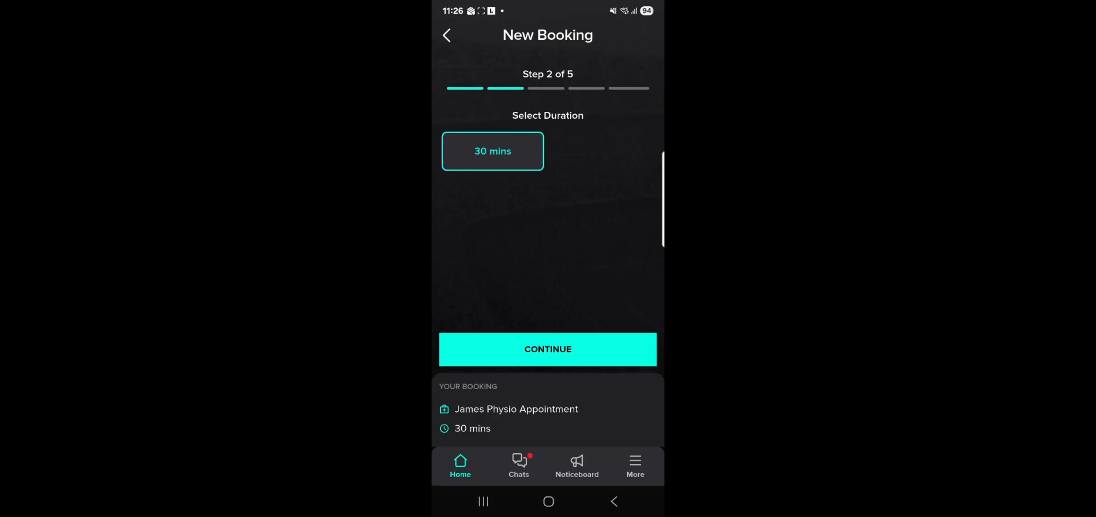
click(606, 352)
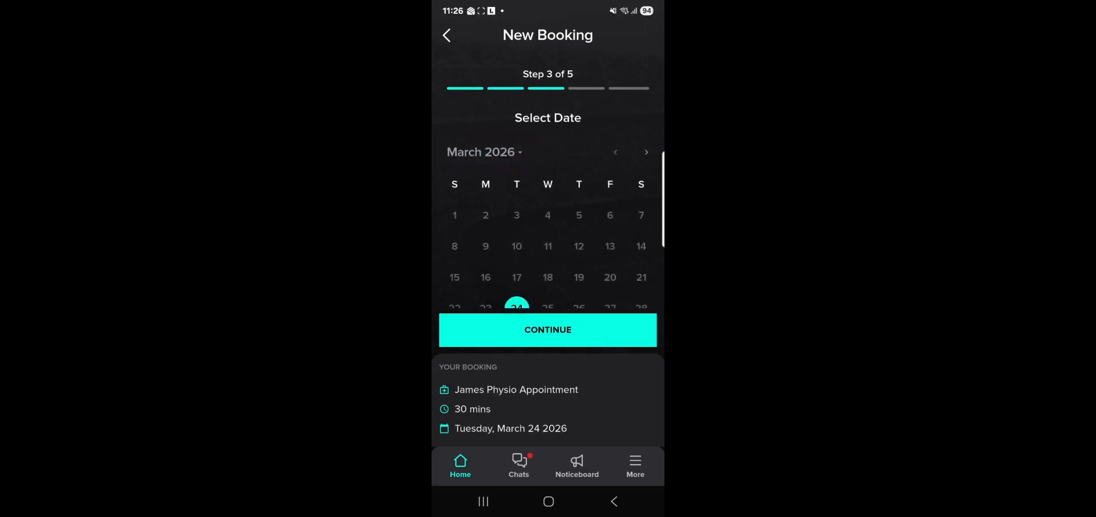
- Set the booking date to Tuesday, March 24 2026 and continue to the time selection
drag(614, 265, 621, 185)
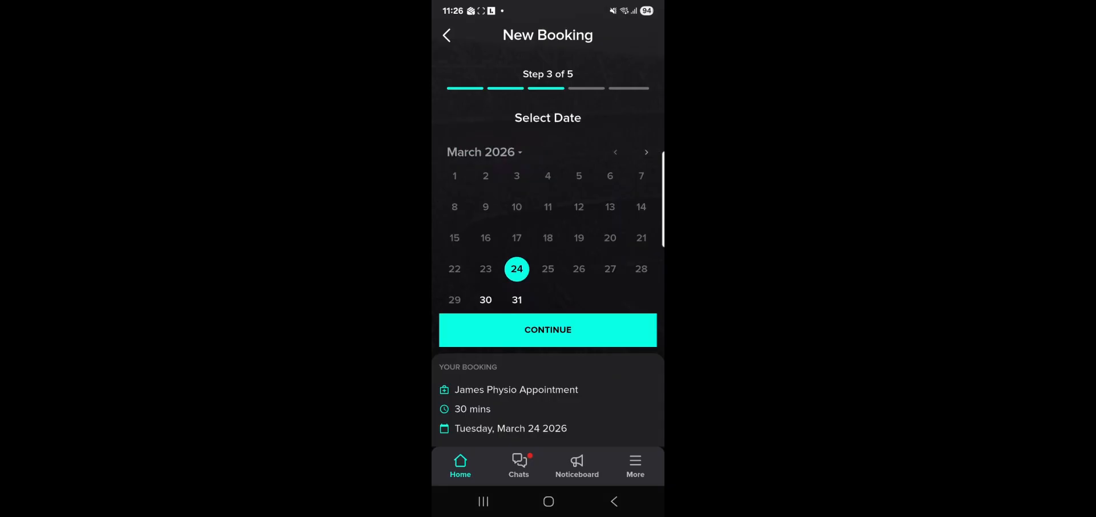
click(486, 300)
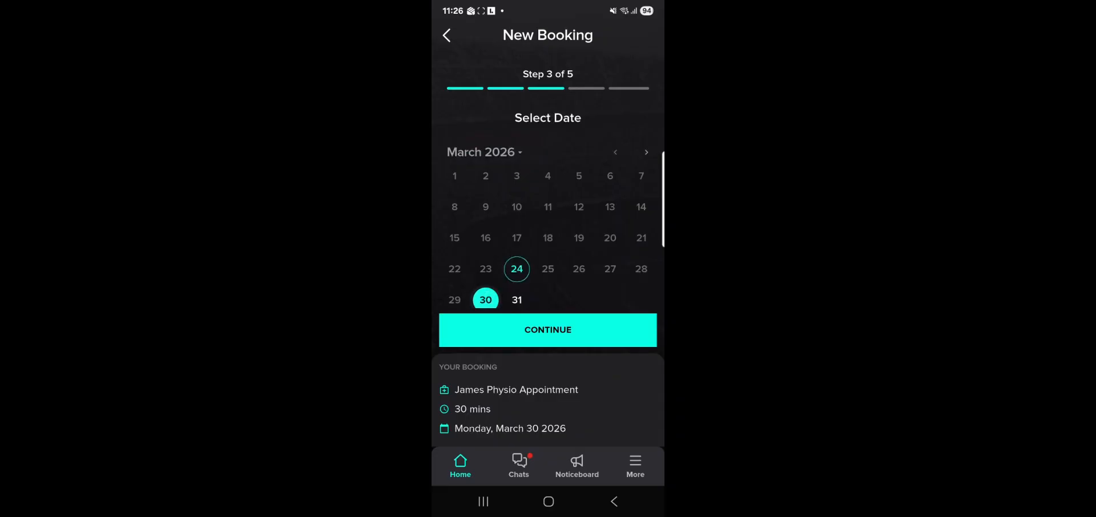
click(517, 269)
click(548, 329)
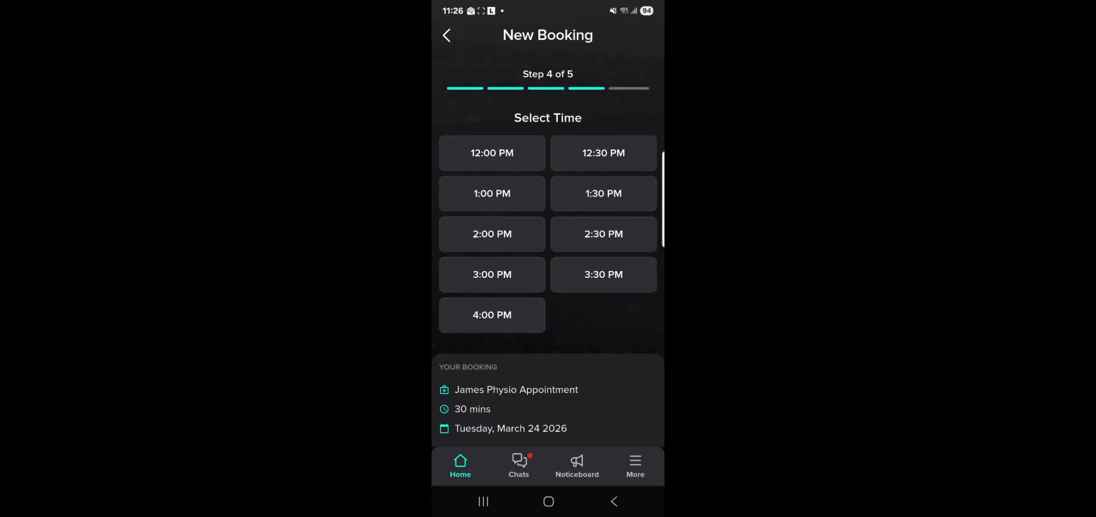
- Choose the 1:30 PM slot, review the booking summary and confirm the booking
mouse_move(611, 358)
mouse_down()
mouse_move(611, 301)
mouse_move(619, 341)
mouse_up()
click(603, 193)
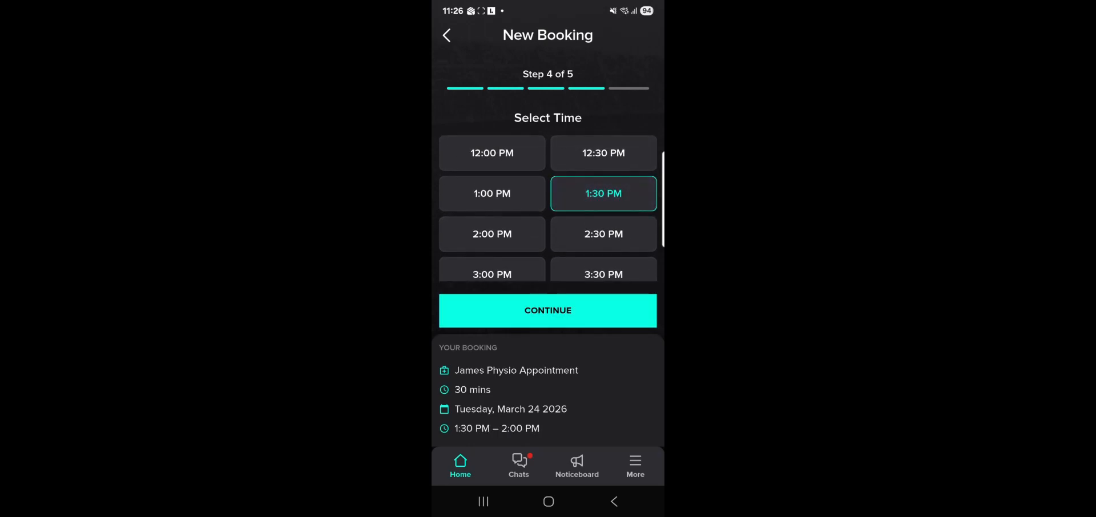
click(606, 314)
drag(629, 360, 625, 255)
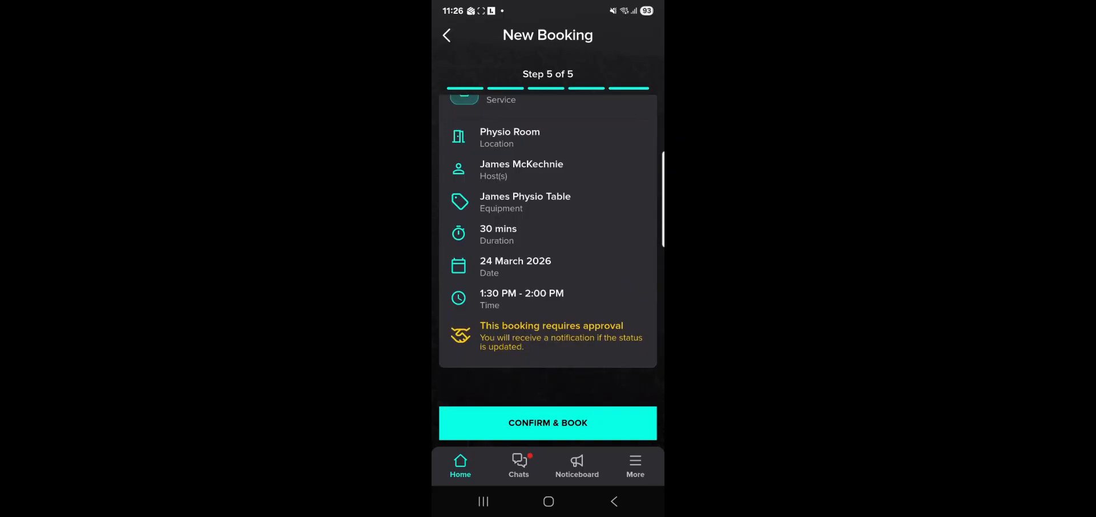
click(547, 423)
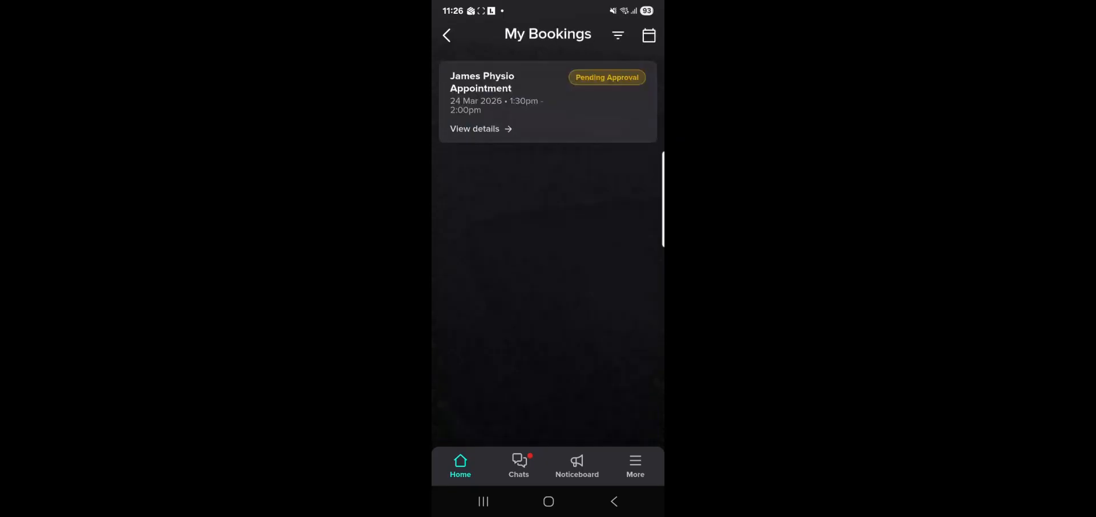
click(622, 324)
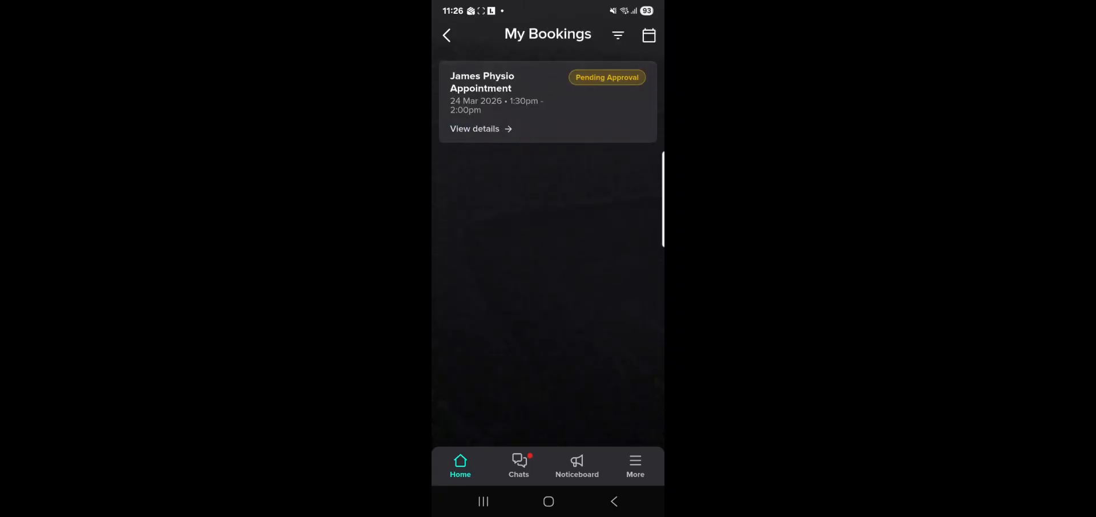